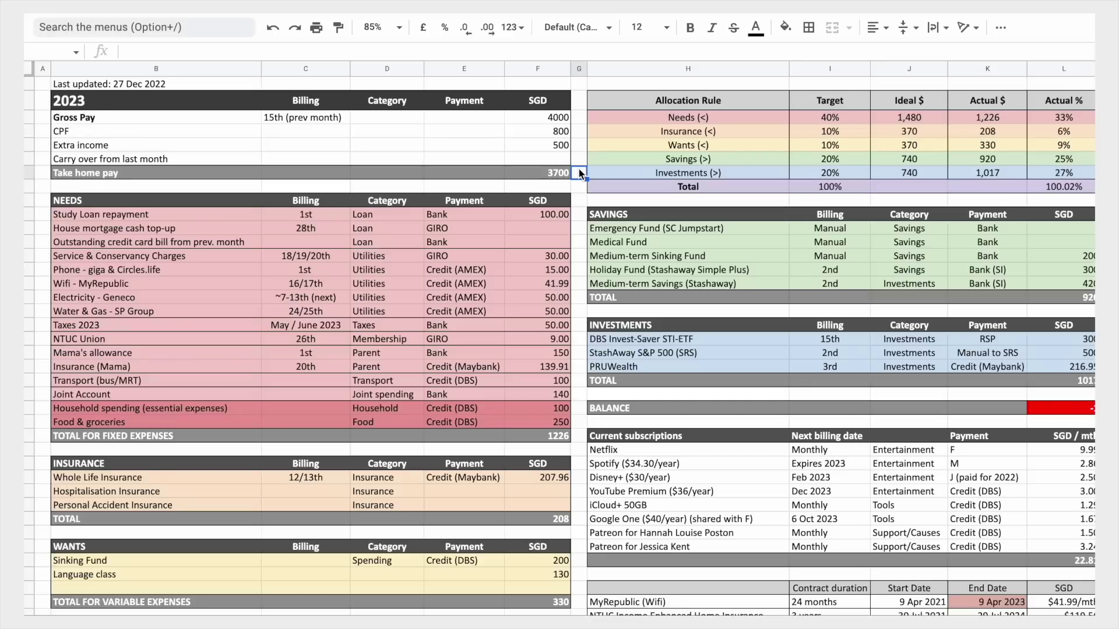
Step: Set the sheet zoom to 150% and examine the income amounts from Gross Pay to the Take home pay formula
left_click(385, 26)
left_click(387, 183)
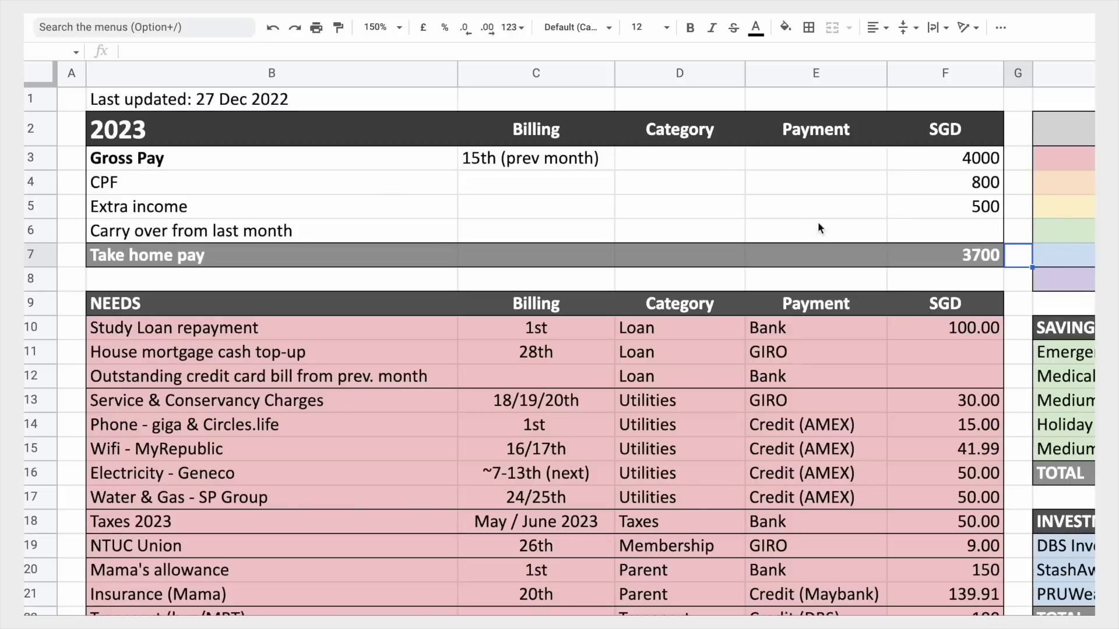
left_click_drag(910, 163, 913, 261)
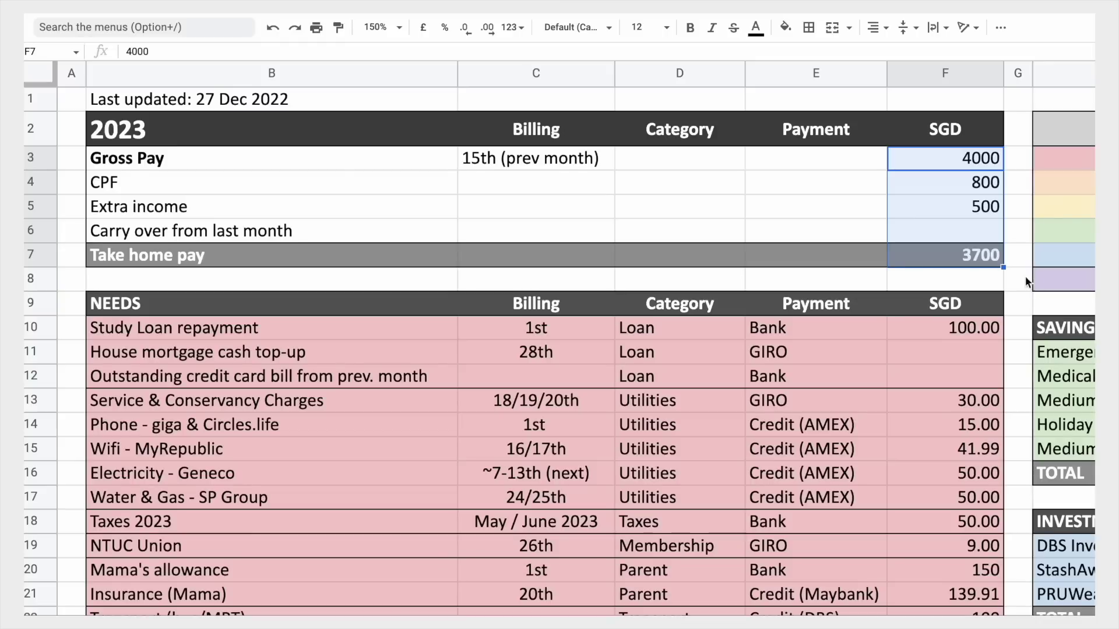
left_click(977, 259)
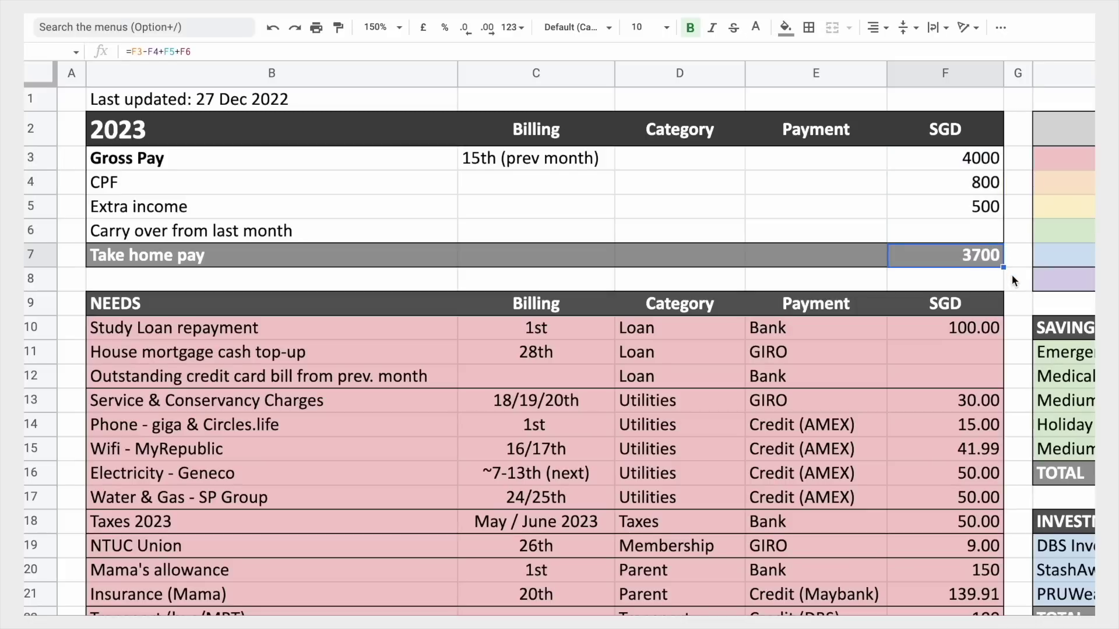
Step: Examine the loan and utilities amounts in the NEEDS table, from Study Loan repayment through Water & Gas
scroll(1012, 276, "down", 5)
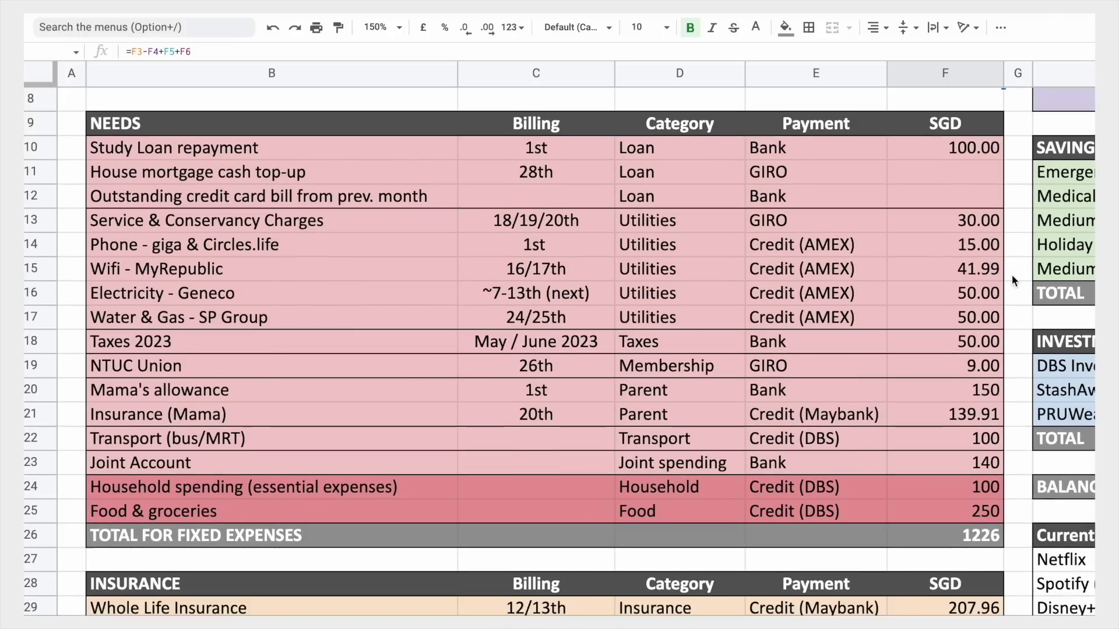
scroll(1012, 274, "down", 1)
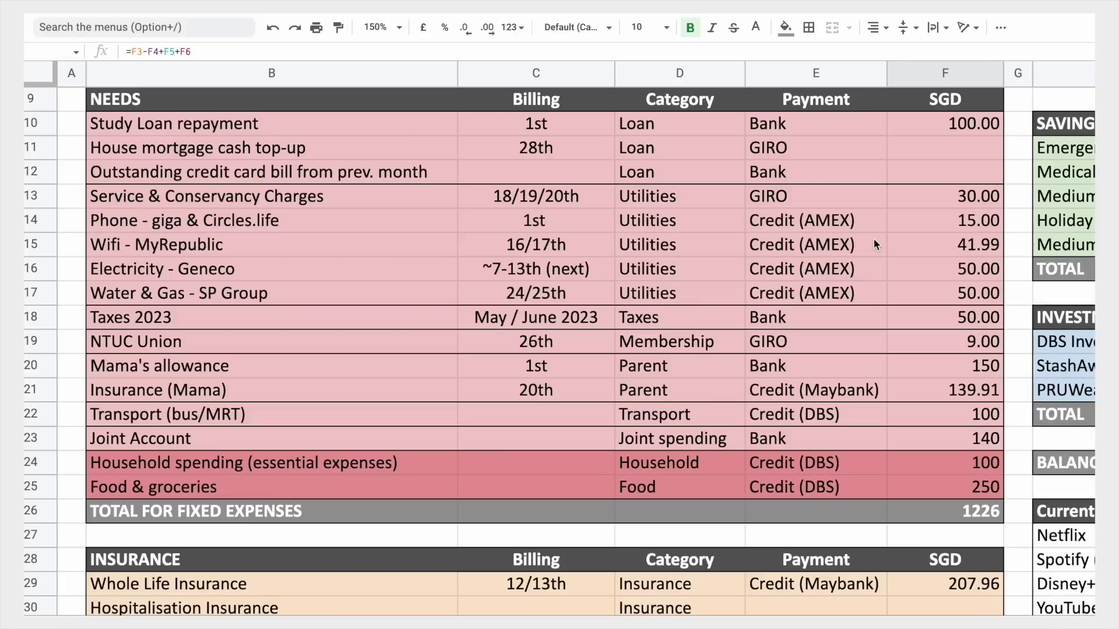
left_click(913, 130)
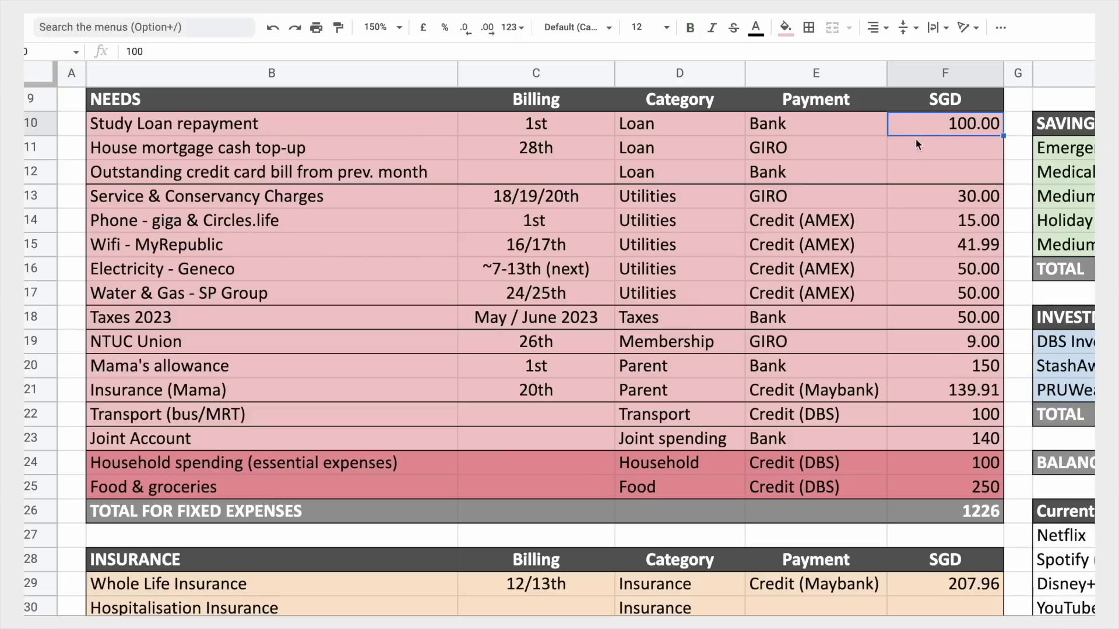
left_click(916, 150)
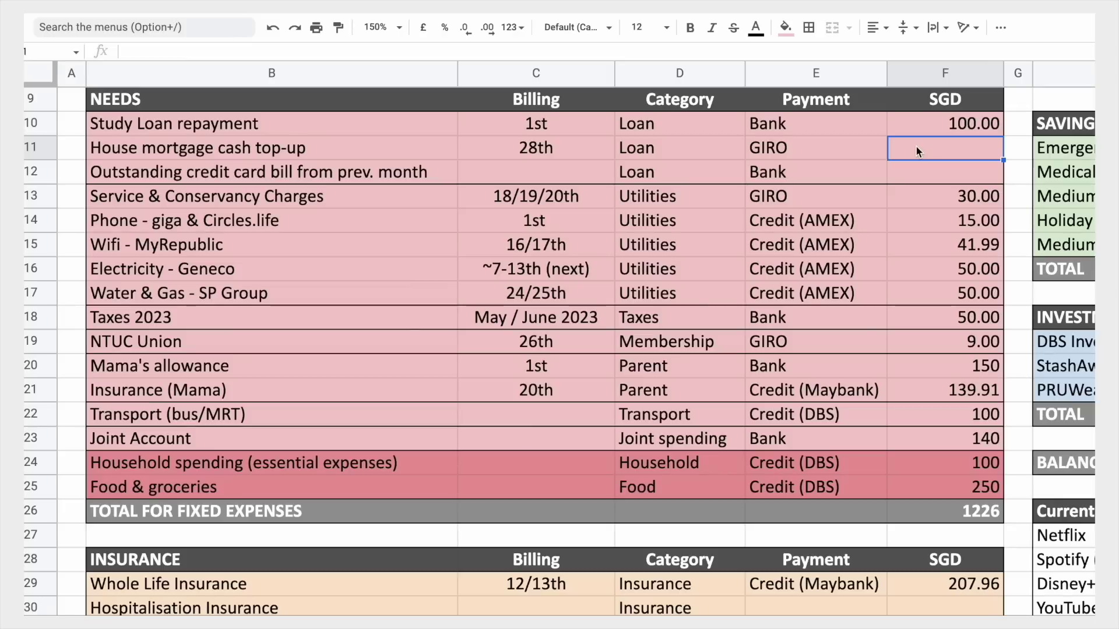
left_click(905, 200)
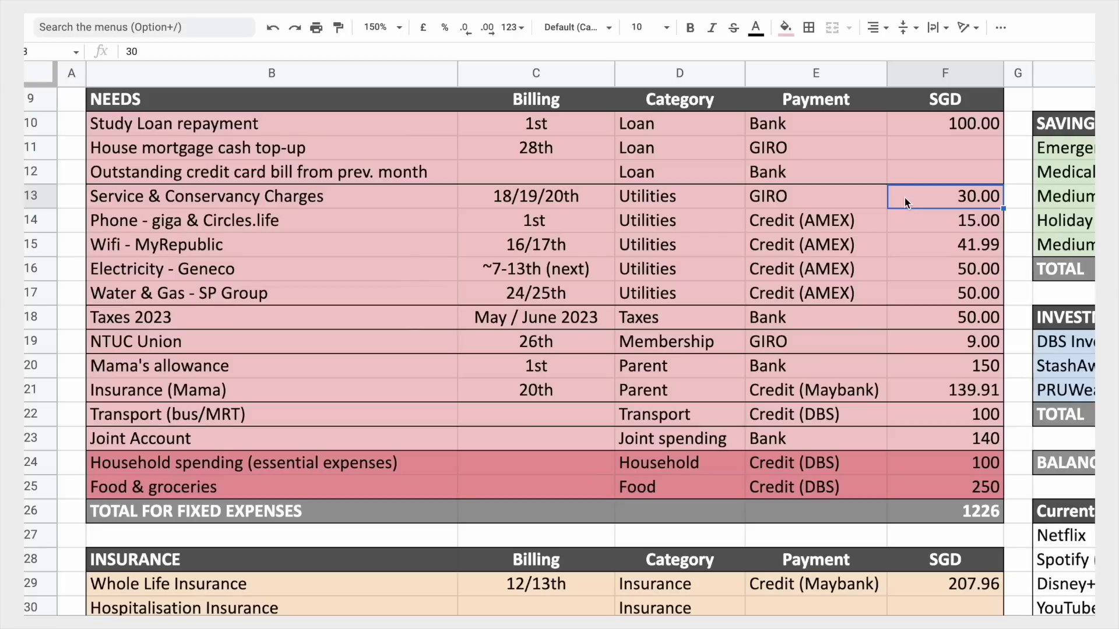
left_click(907, 217)
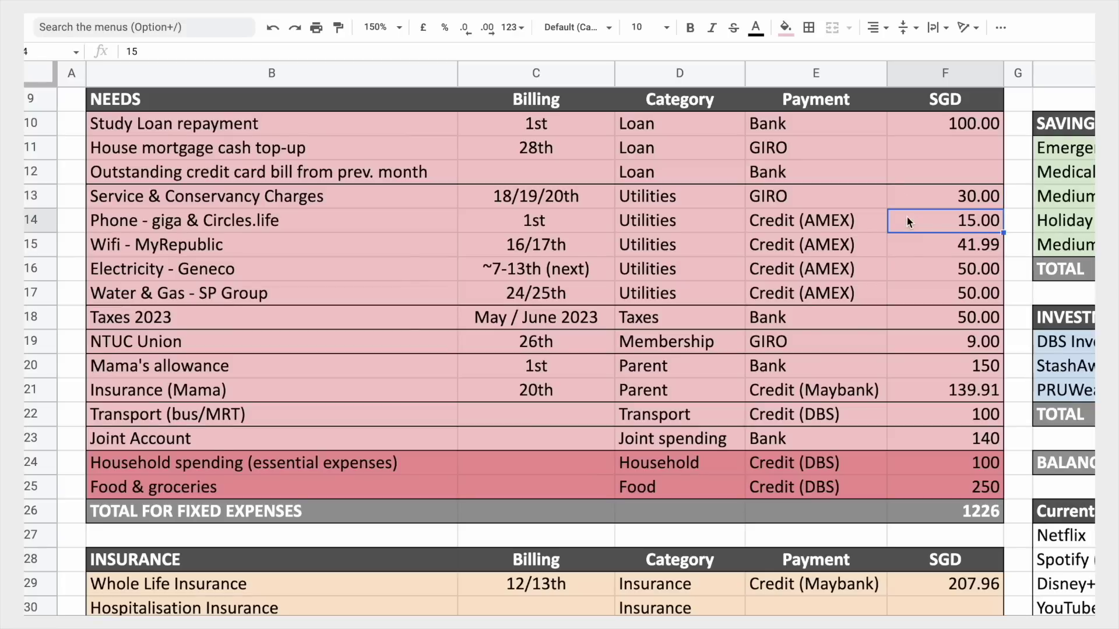
left_click(904, 242)
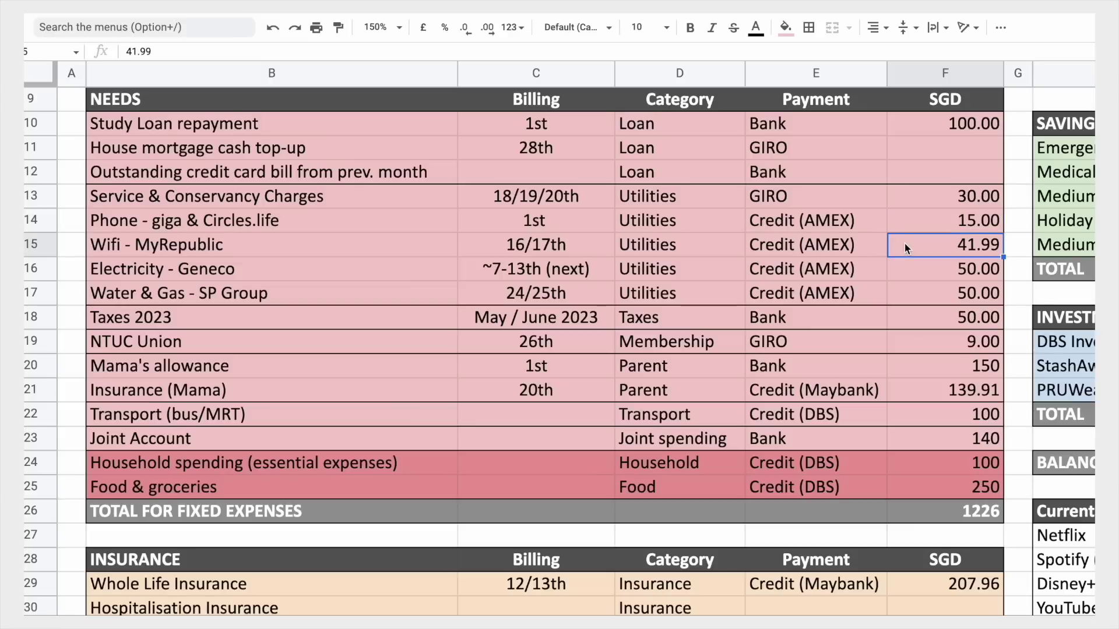
left_click_drag(907, 267, 907, 296)
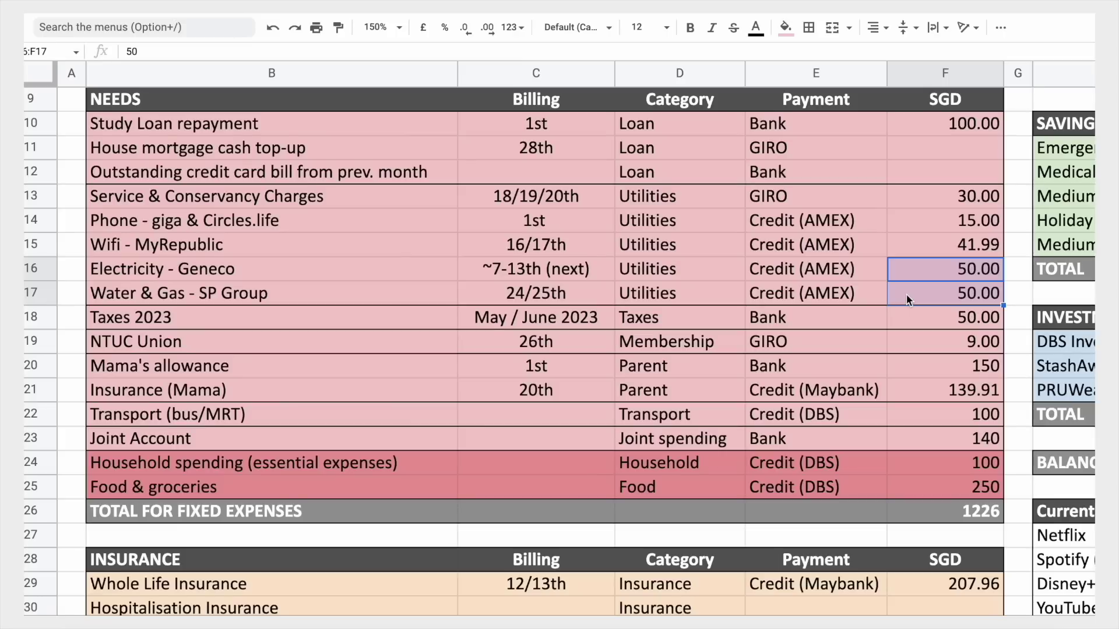
Step: Examine the NEEDS amounts for taxes, union membership, parent allowance, parent insurance and transport
left_click(910, 315)
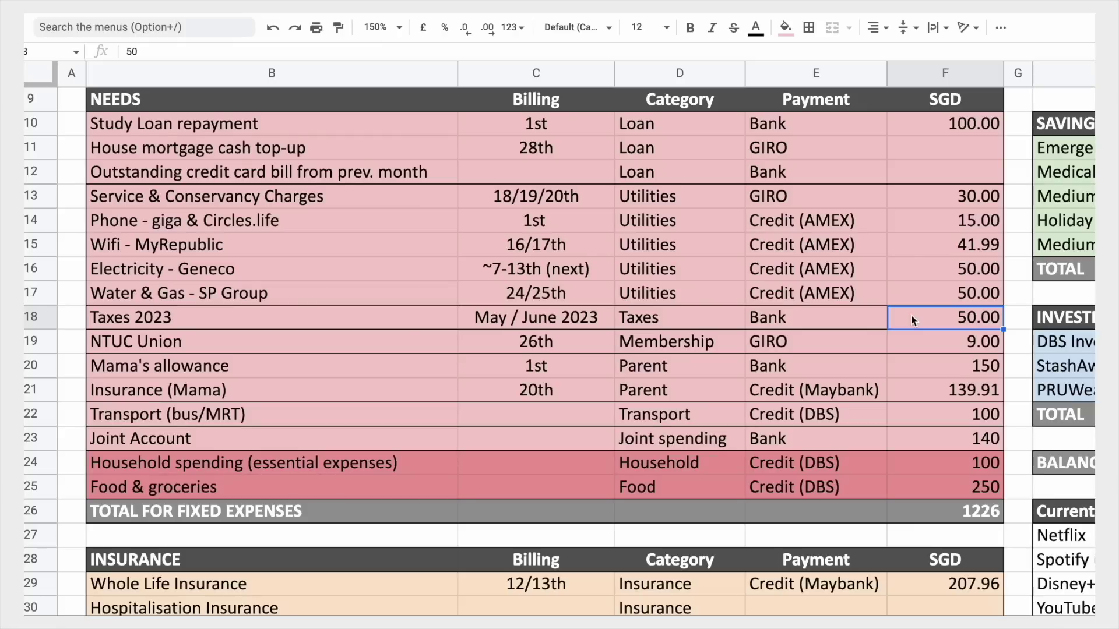
left_click(916, 340)
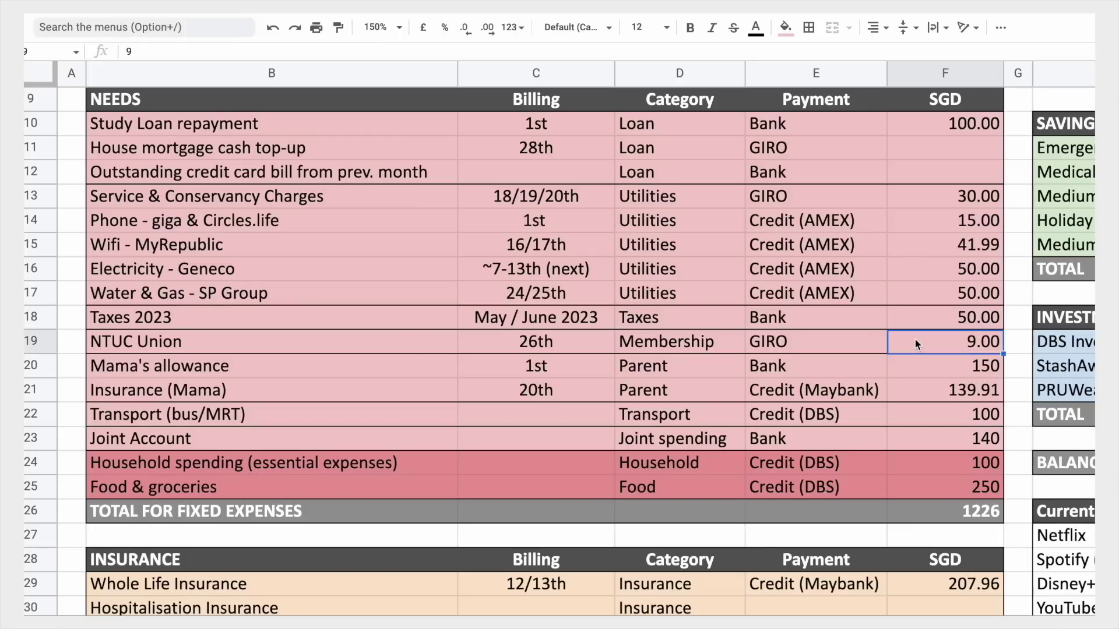
left_click(913, 371)
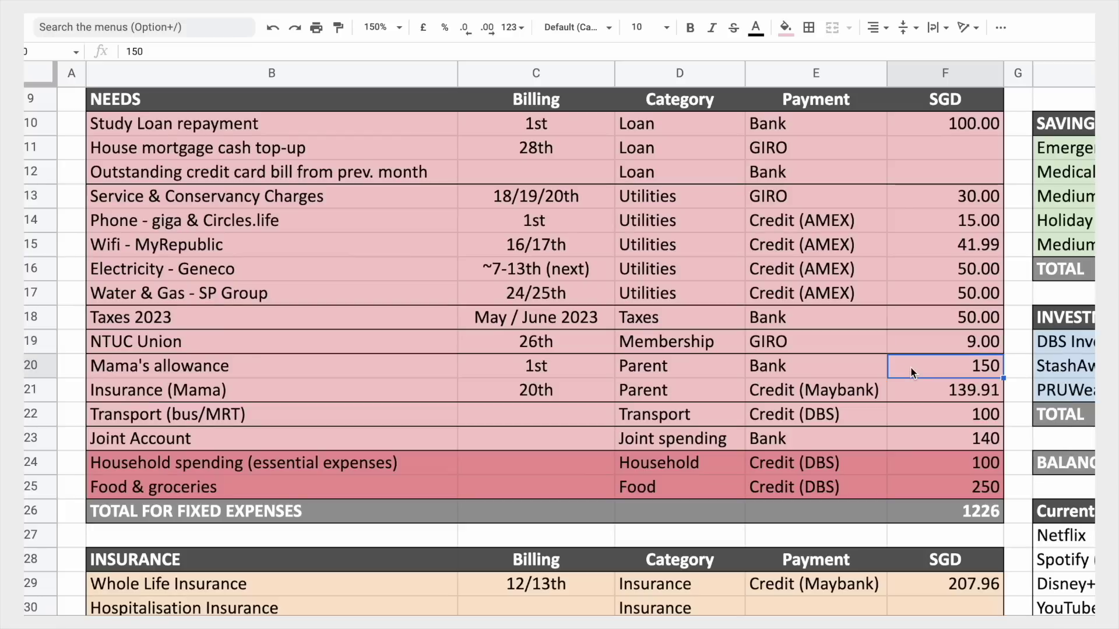
left_click(912, 392)
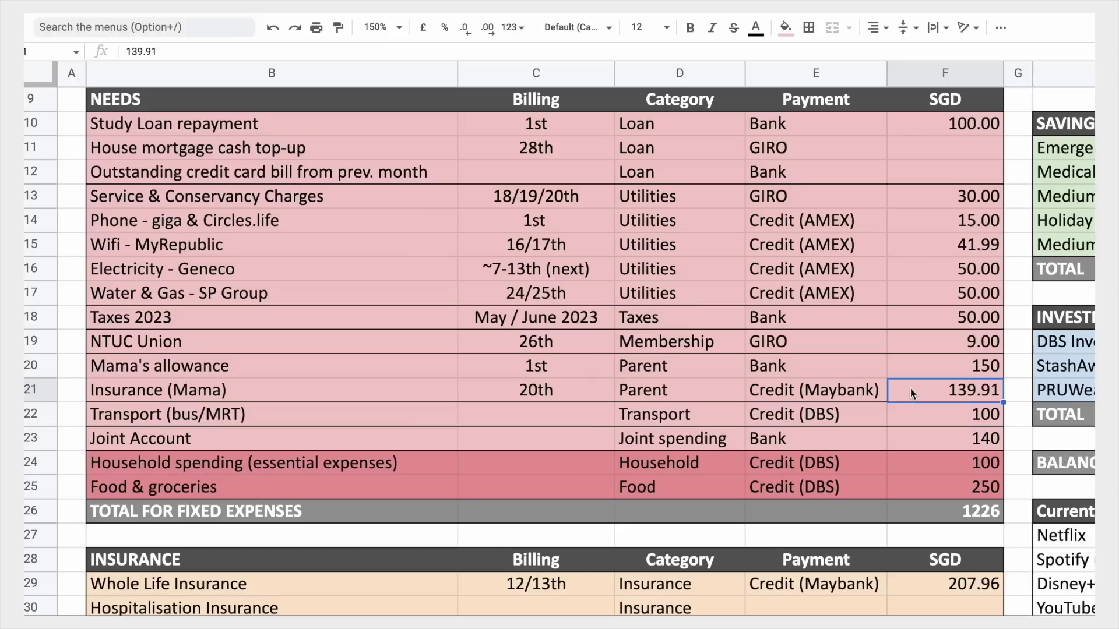
left_click(913, 415)
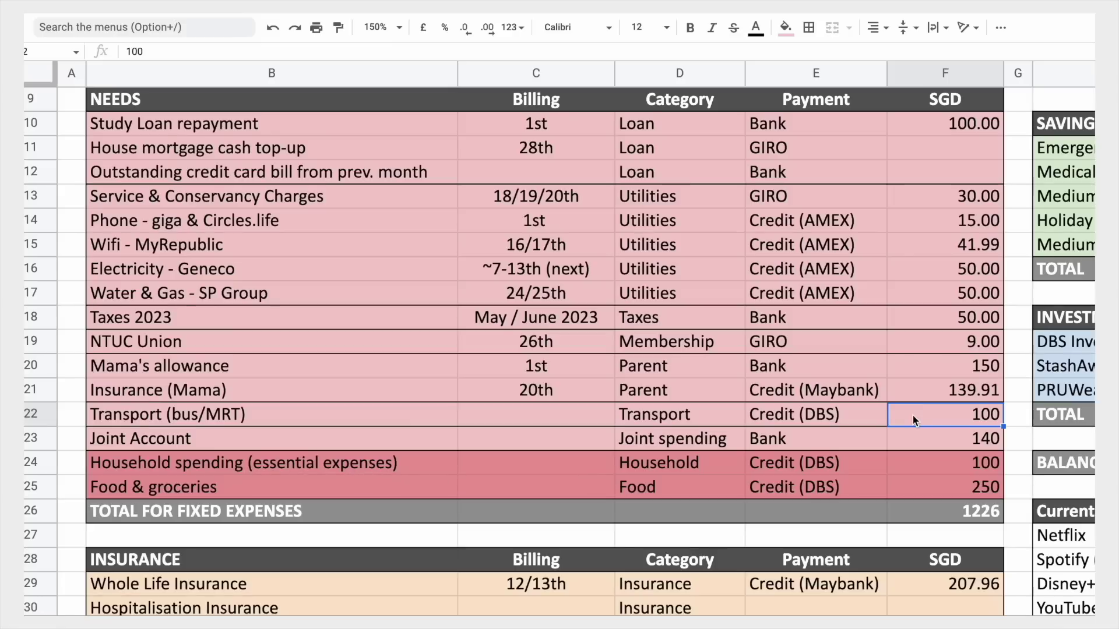
Step: Examine the Joint Account, Household spending and Food & groceries amounts individually and as a group in the NEEDS table
left_click(912, 438)
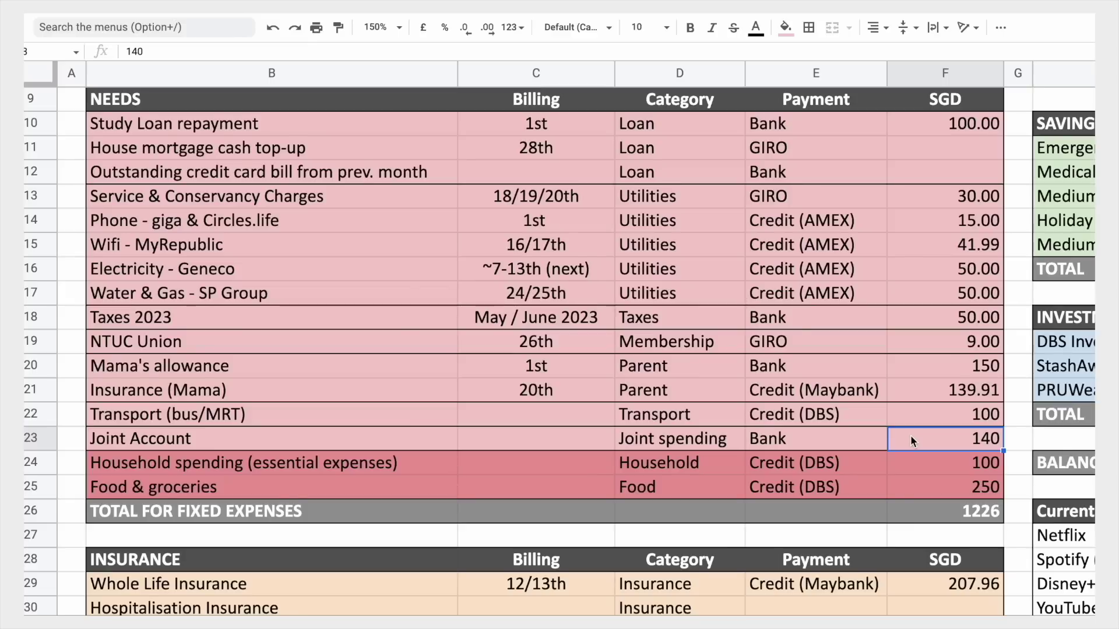
left_click(911, 462)
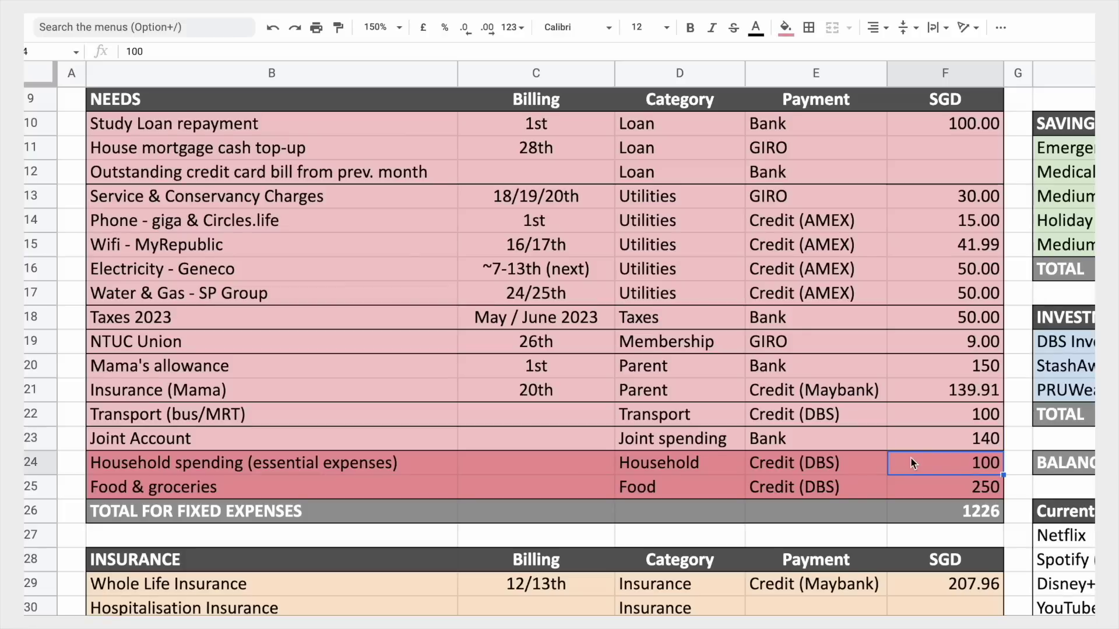
left_click_drag(911, 458, 910, 486)
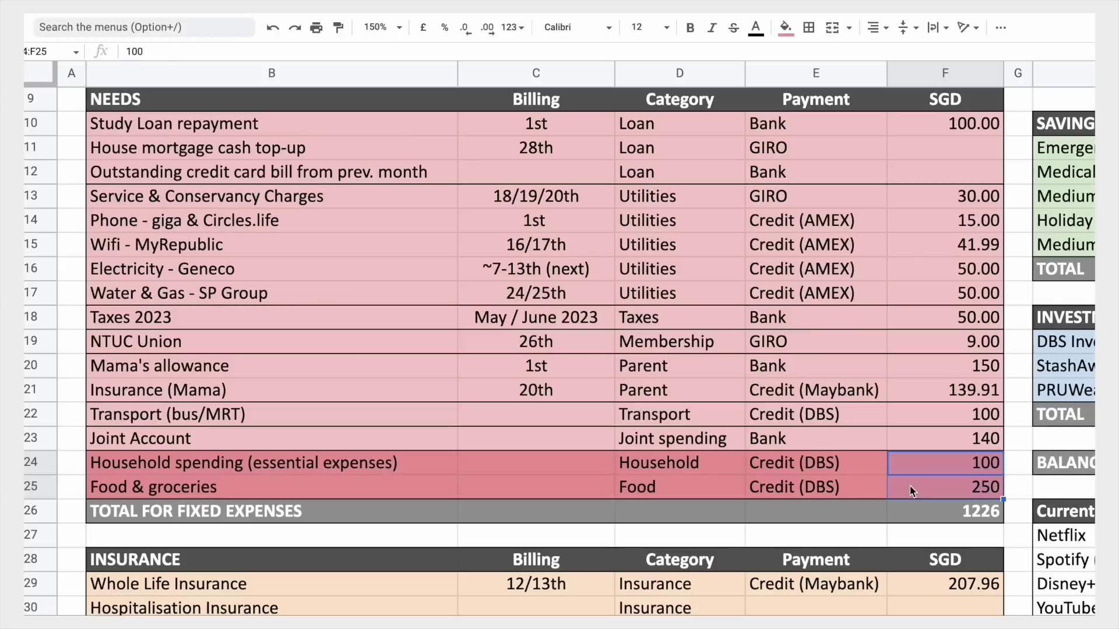
left_click_drag(910, 445, 912, 481)
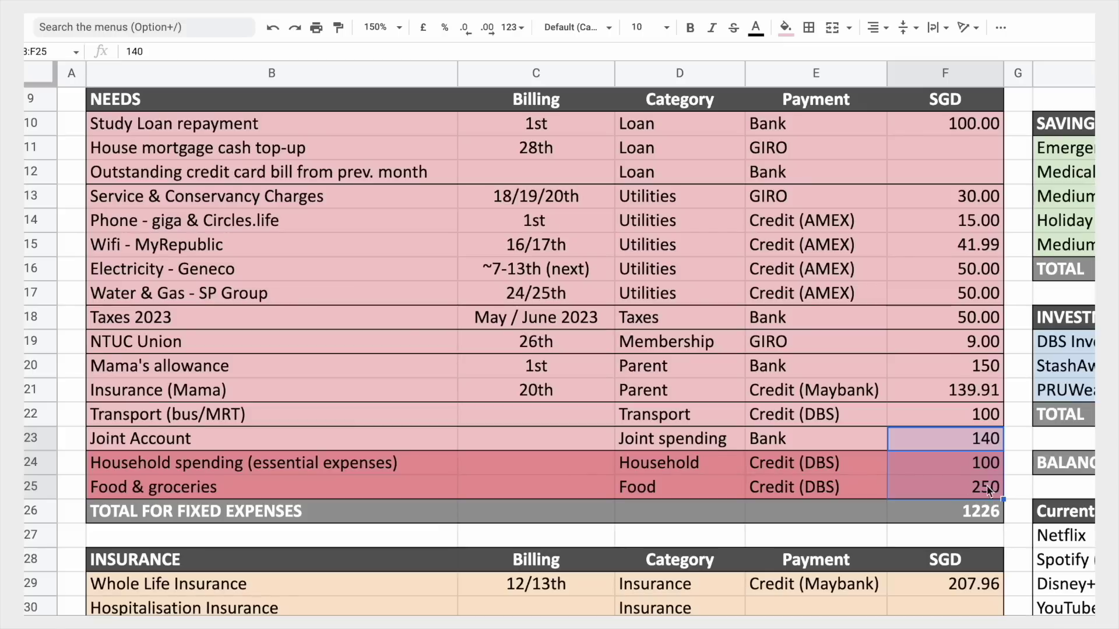
left_click(1019, 496)
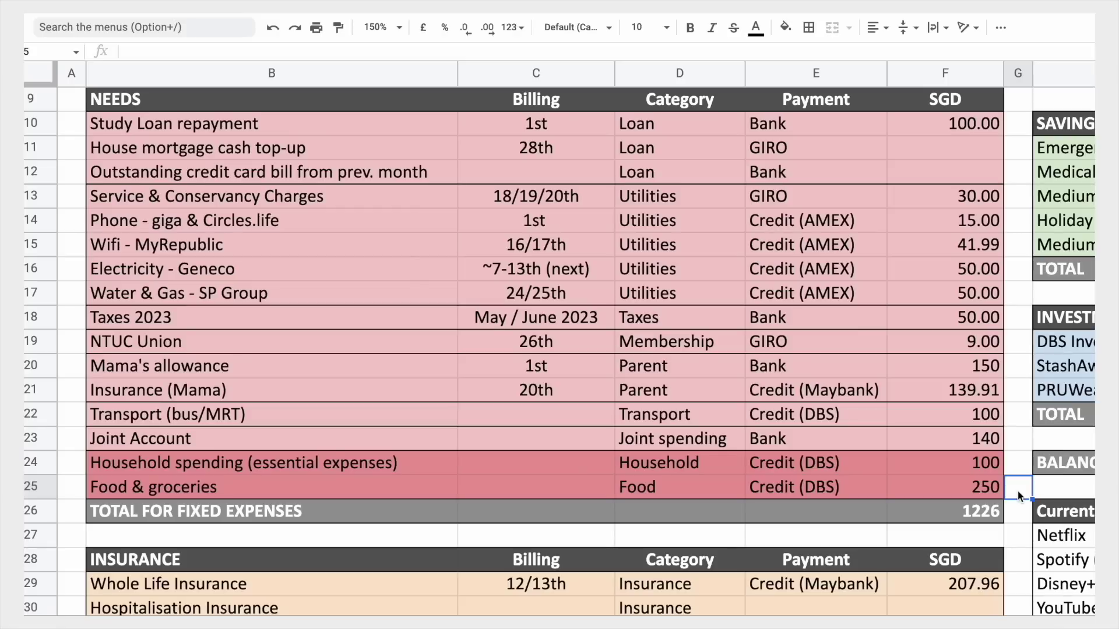
Step: Examine the Whole Life Insurance amount and the Sinking Fund and Language class amounts under WANTS
scroll(1019, 496, "down", 7)
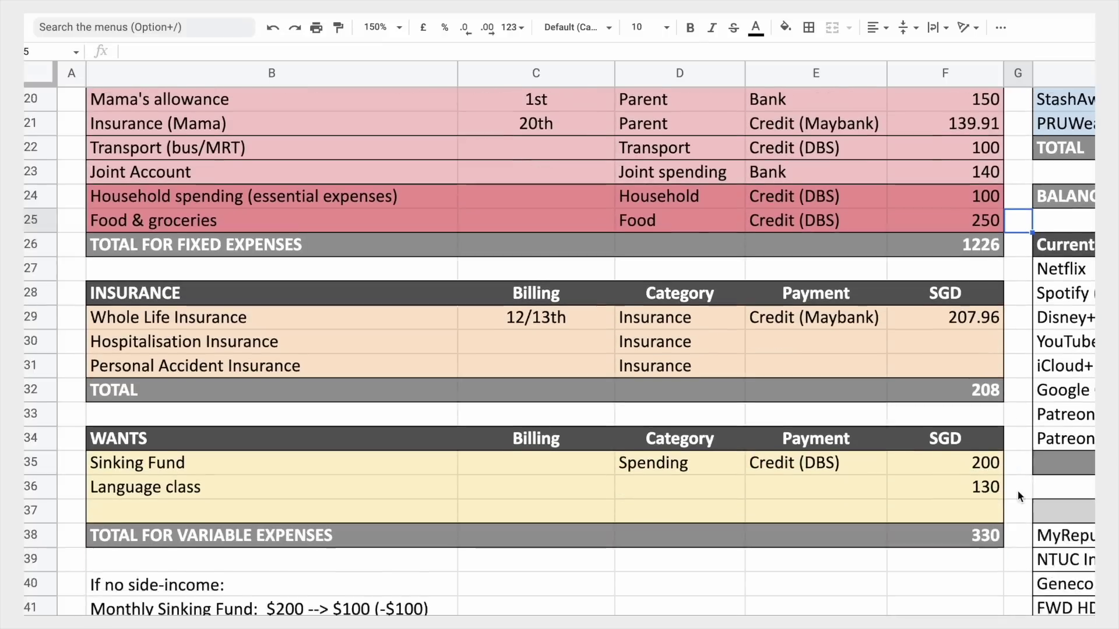
scroll(1018, 496, "down", 1)
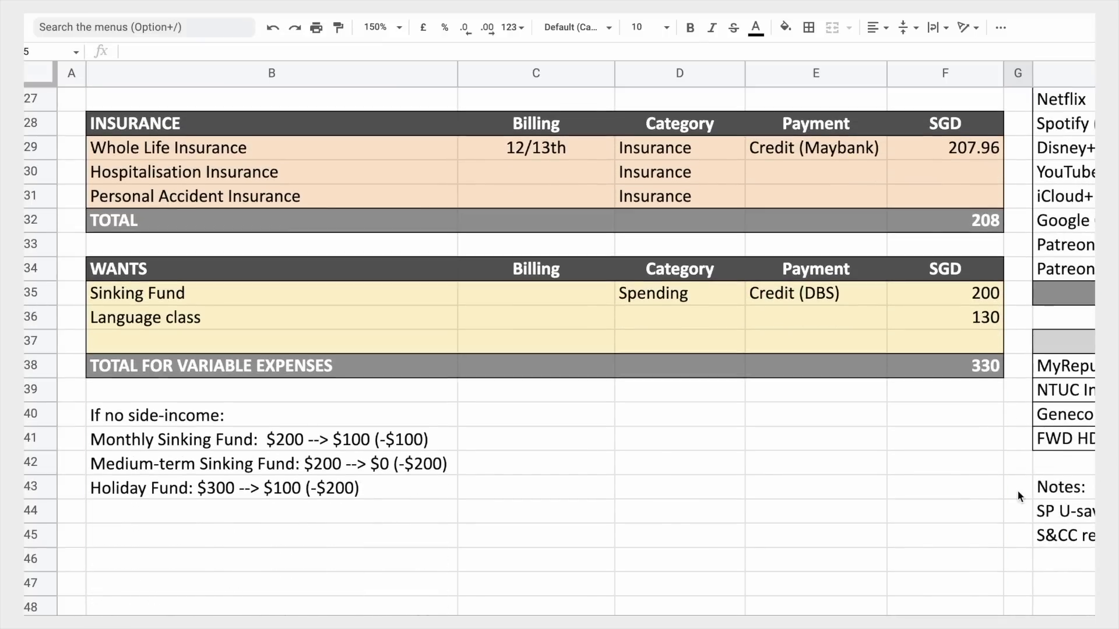
left_click(922, 155)
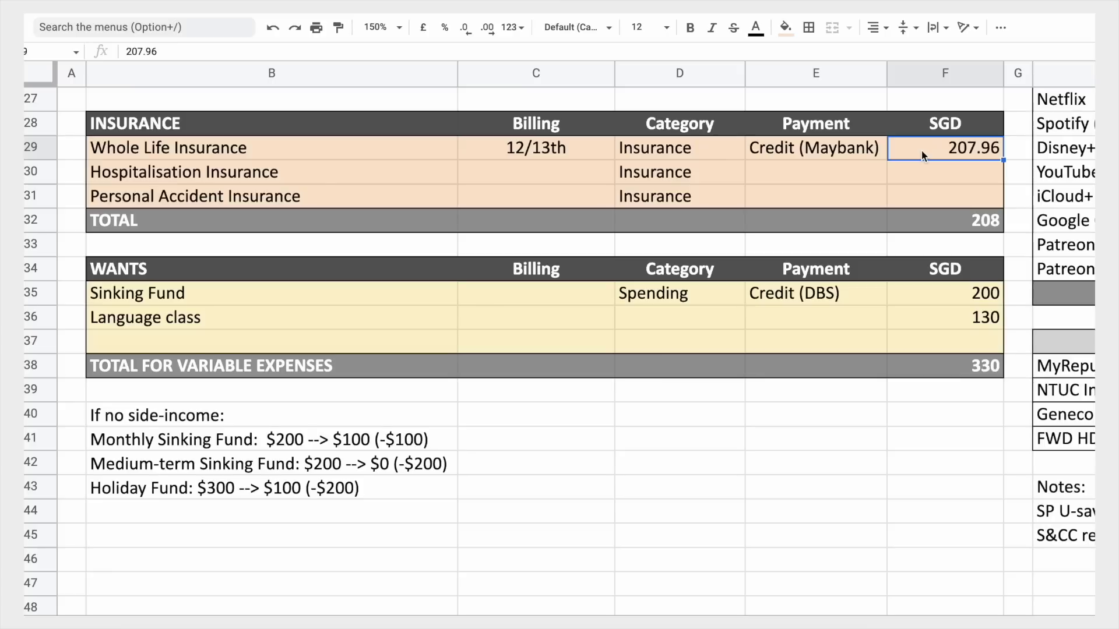
left_click(929, 300)
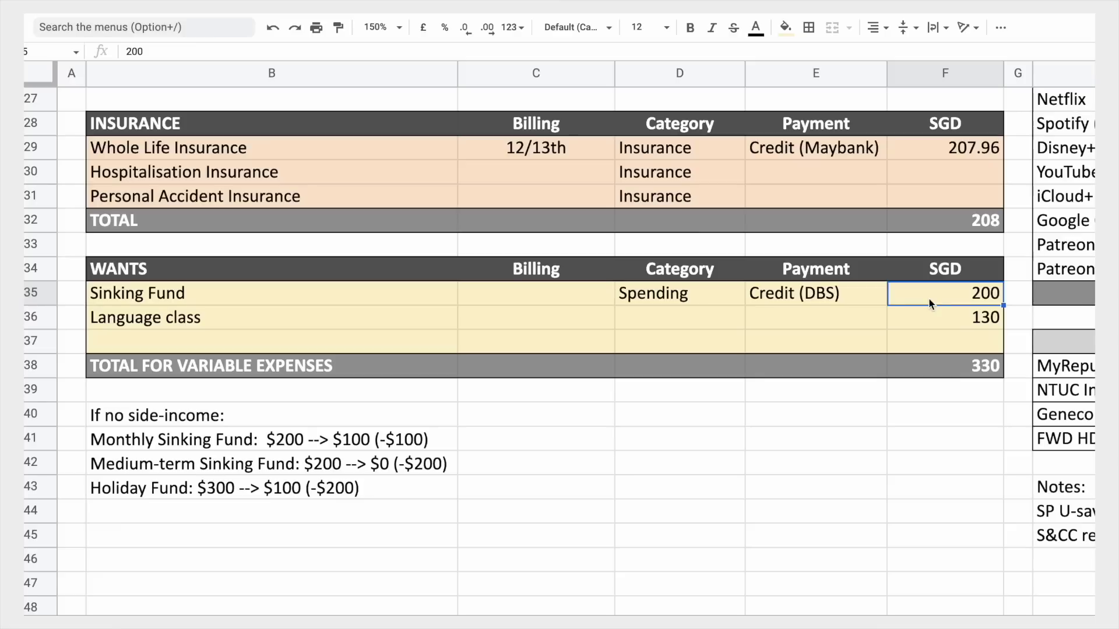
left_click(930, 319)
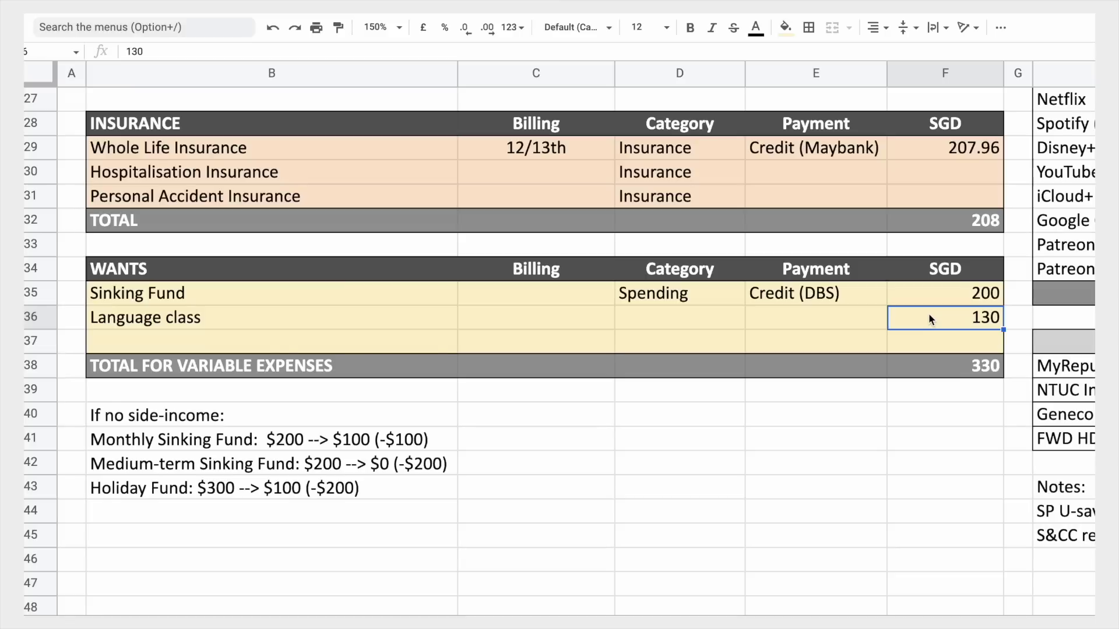
Step: Examine each amount in the SAVINGS table, from Emergency Fund through Medium-term Savings
scroll(929, 313, "up", 10)
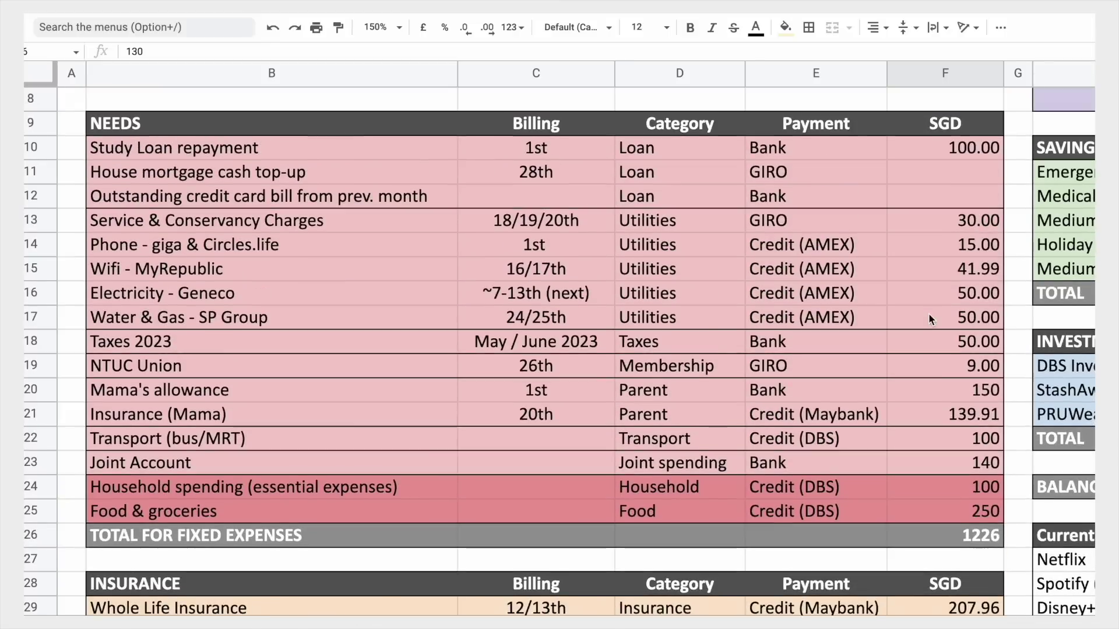
scroll(929, 313, "right", 5)
scroll(928, 313, "right", 2)
scroll(928, 313, "down", 1)
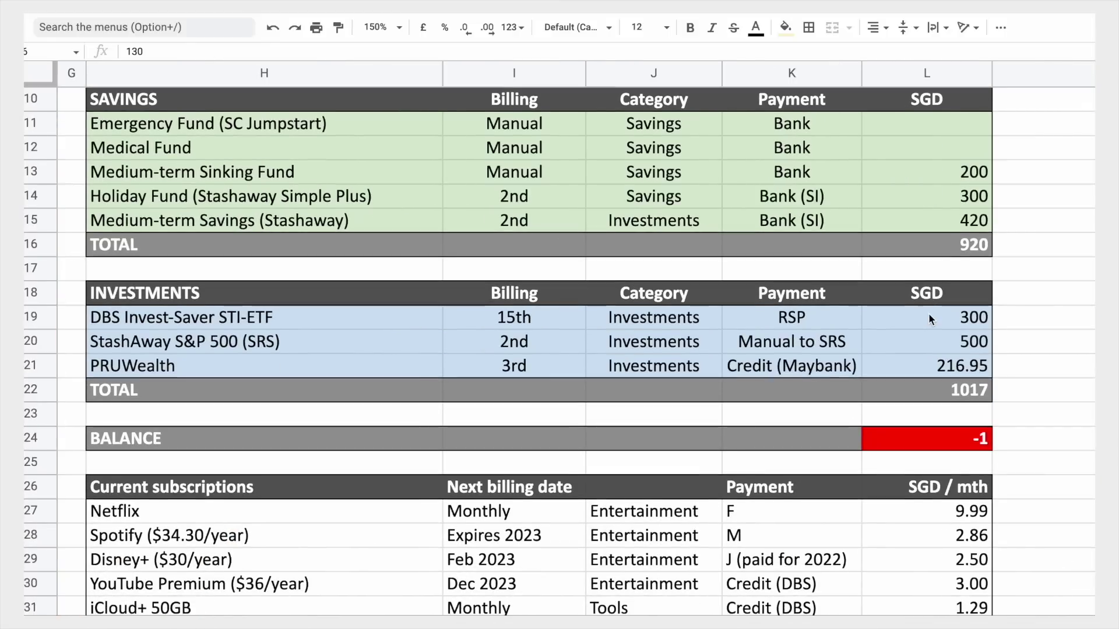
left_click(982, 127)
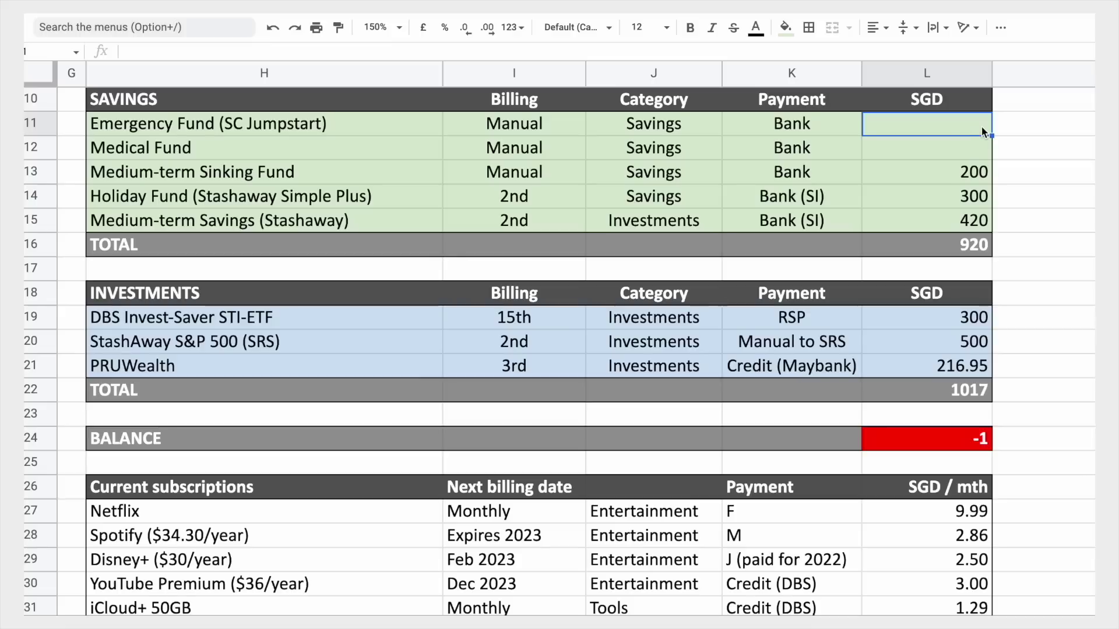
left_click(881, 152)
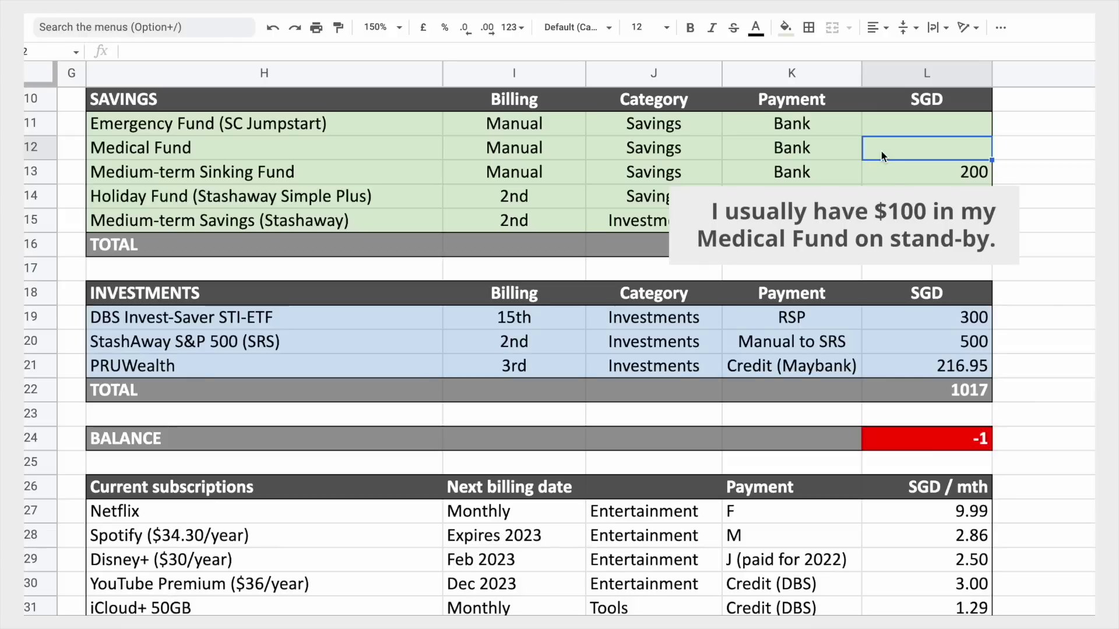
left_click(884, 171)
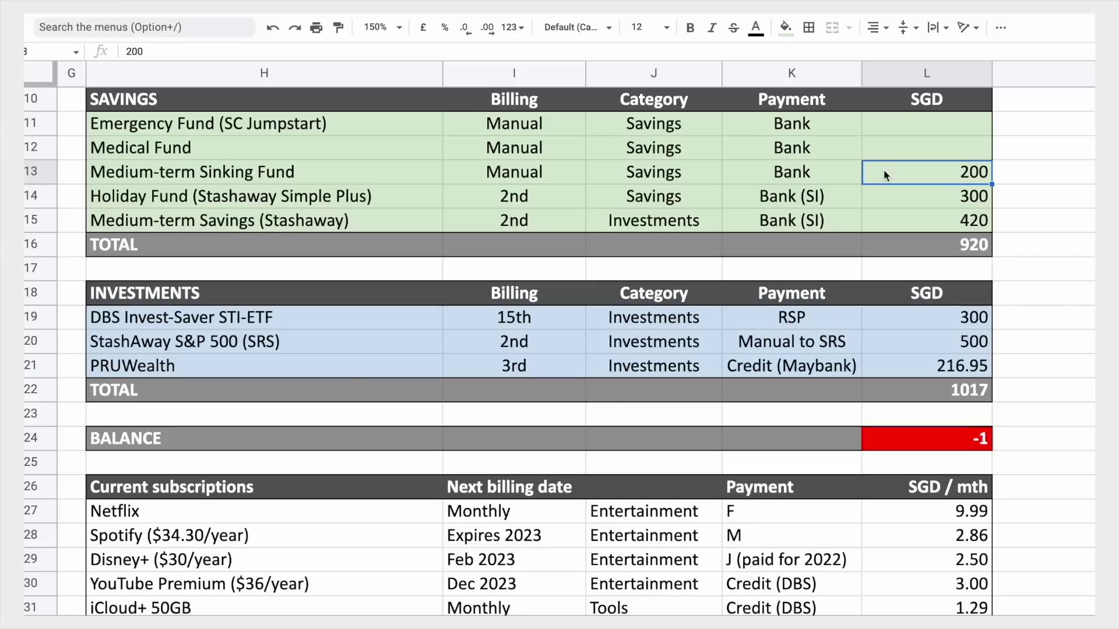
left_click(884, 198)
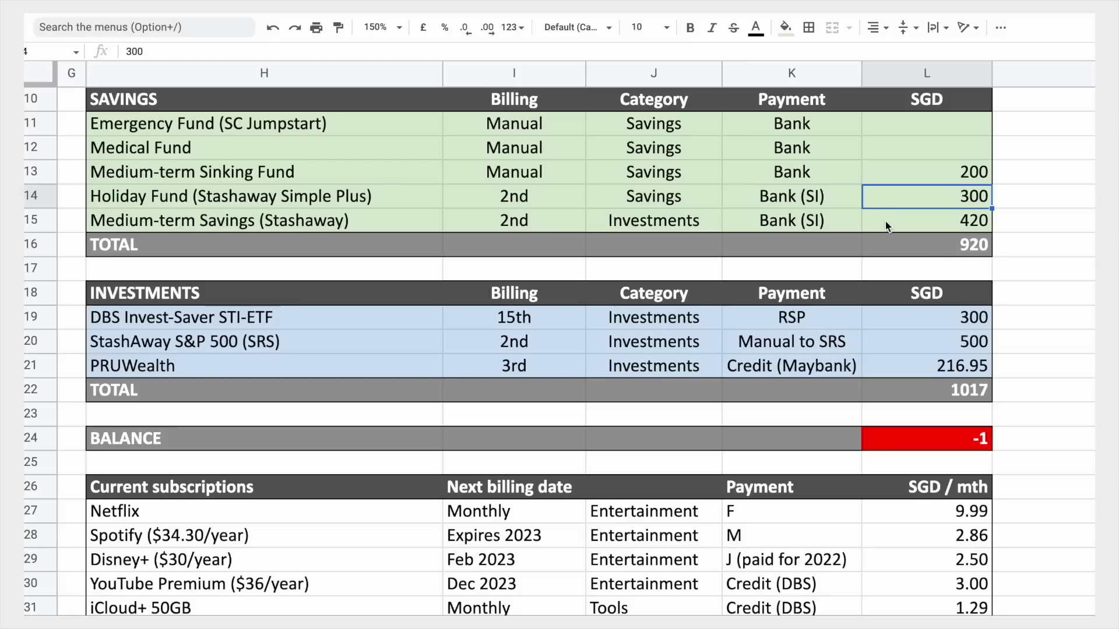
left_click(885, 222)
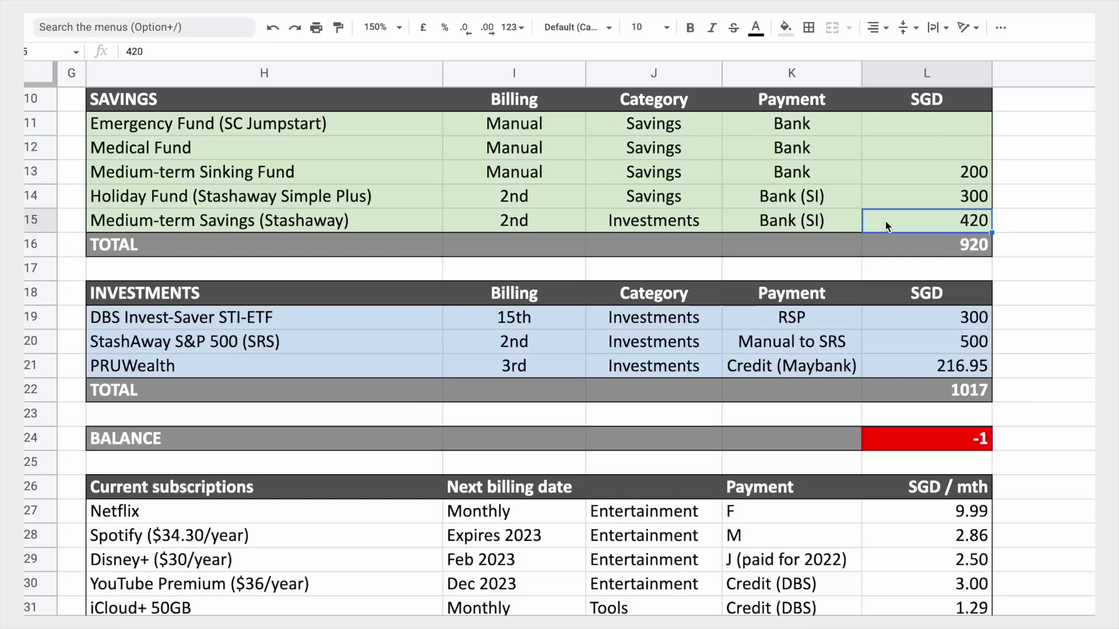
Step: Examine the two Stashaway entries, Holiday Fund and Medium-term Savings, and go back to the NEEDS table
left_click_drag(408, 198, 407, 217)
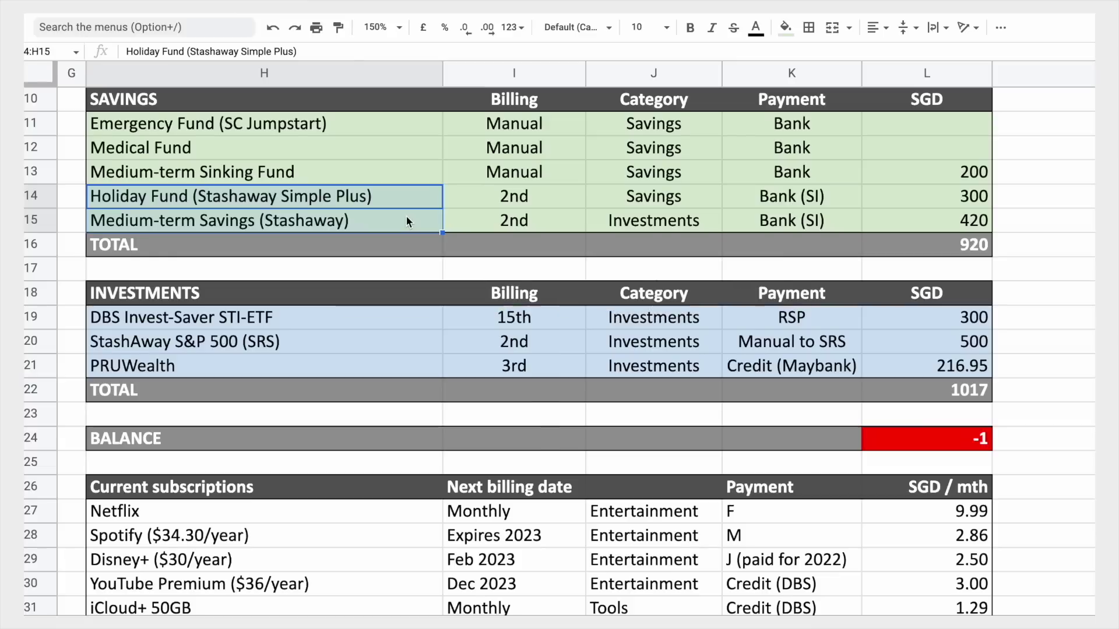
left_click(407, 221)
scroll(289, 294, "left", 5)
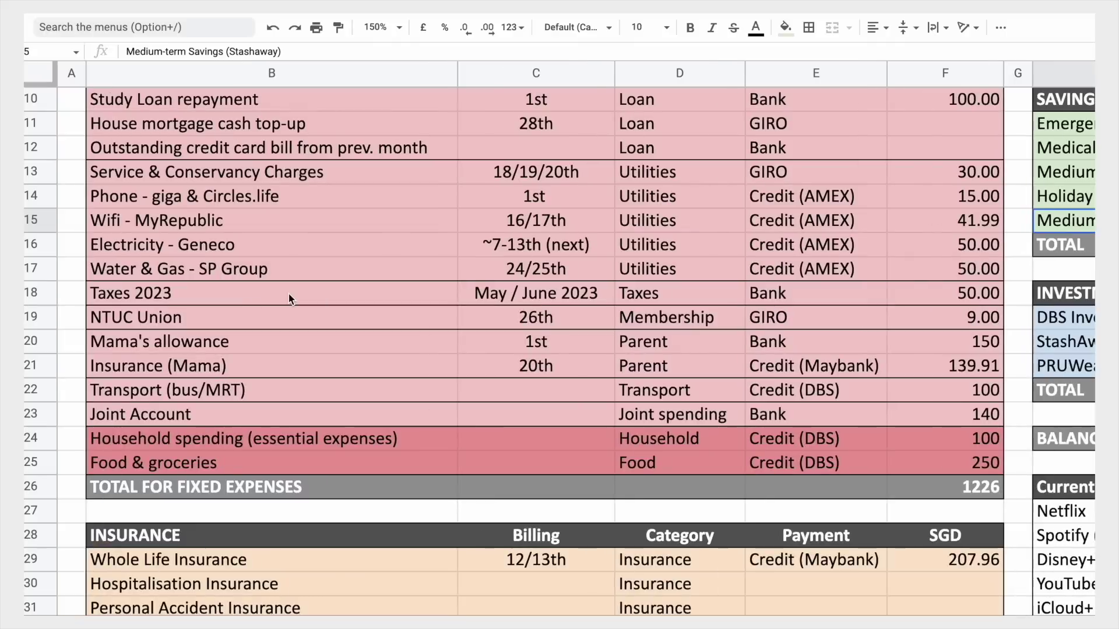
Step: Examine the Extra income amount and each of the three fund reductions listed under "If no side-income"
scroll(289, 293, "up", 4)
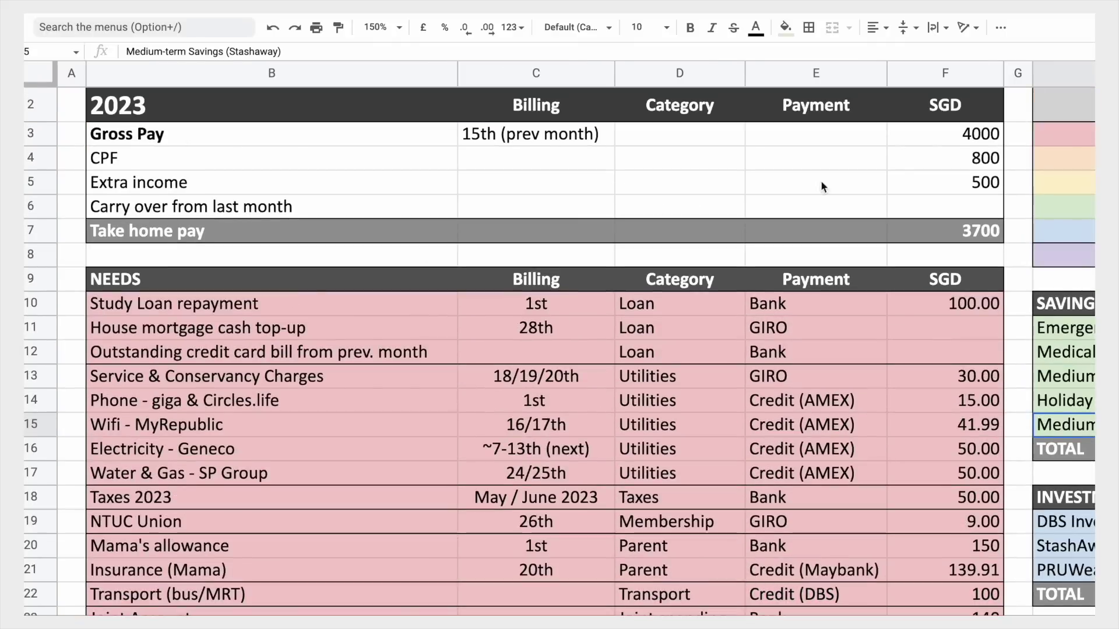
left_click(914, 182)
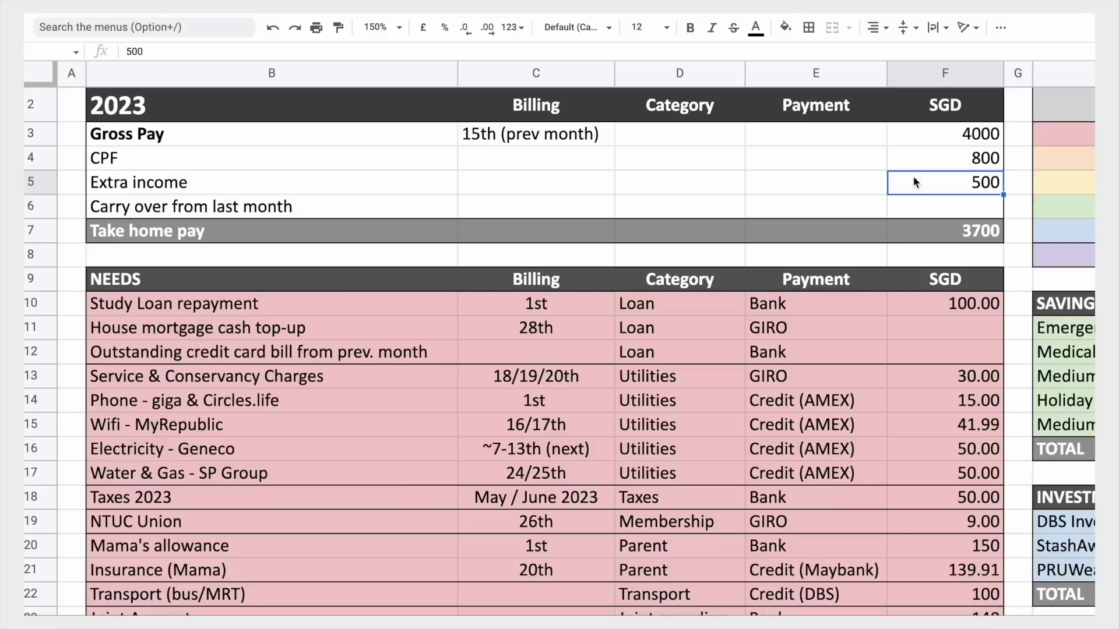
scroll(932, 251, "down", 10)
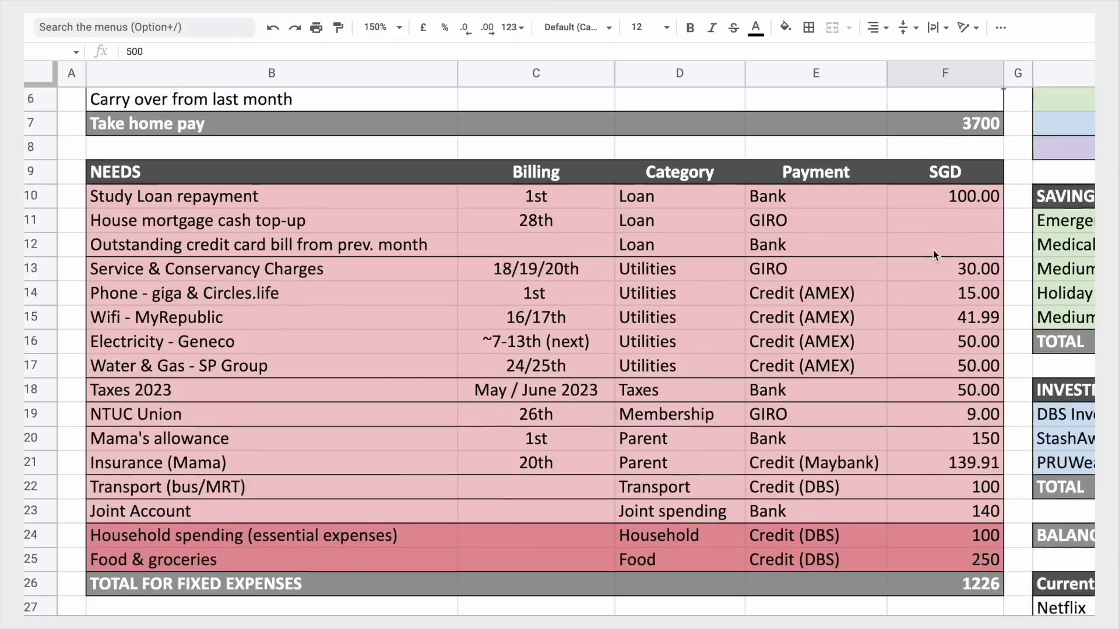
scroll(933, 250, "down", 2)
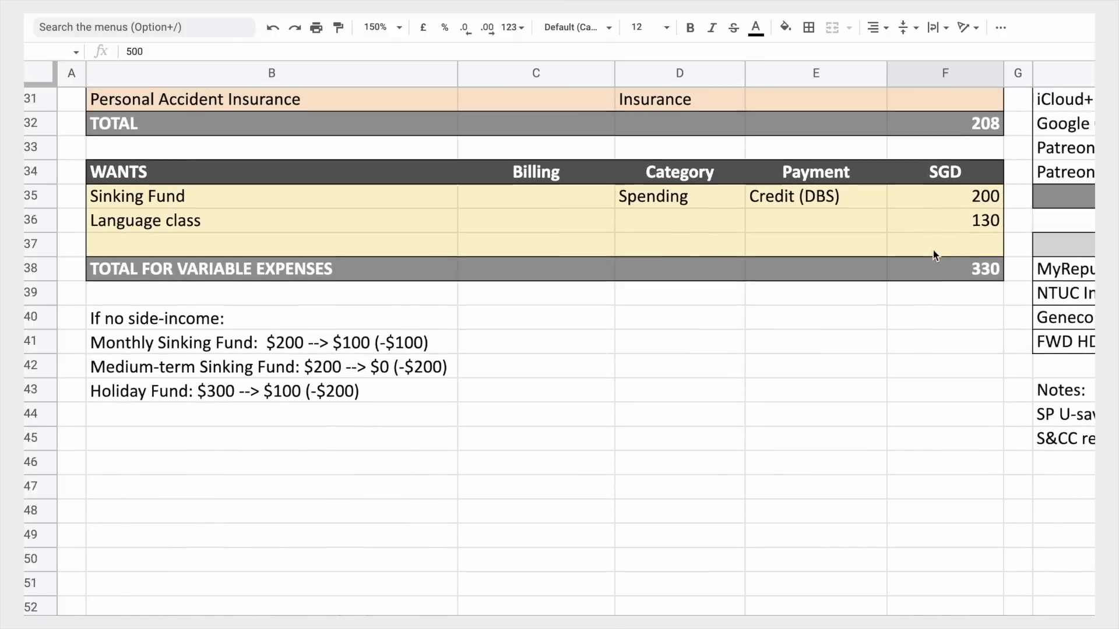
scroll(488, 315, "down", 1)
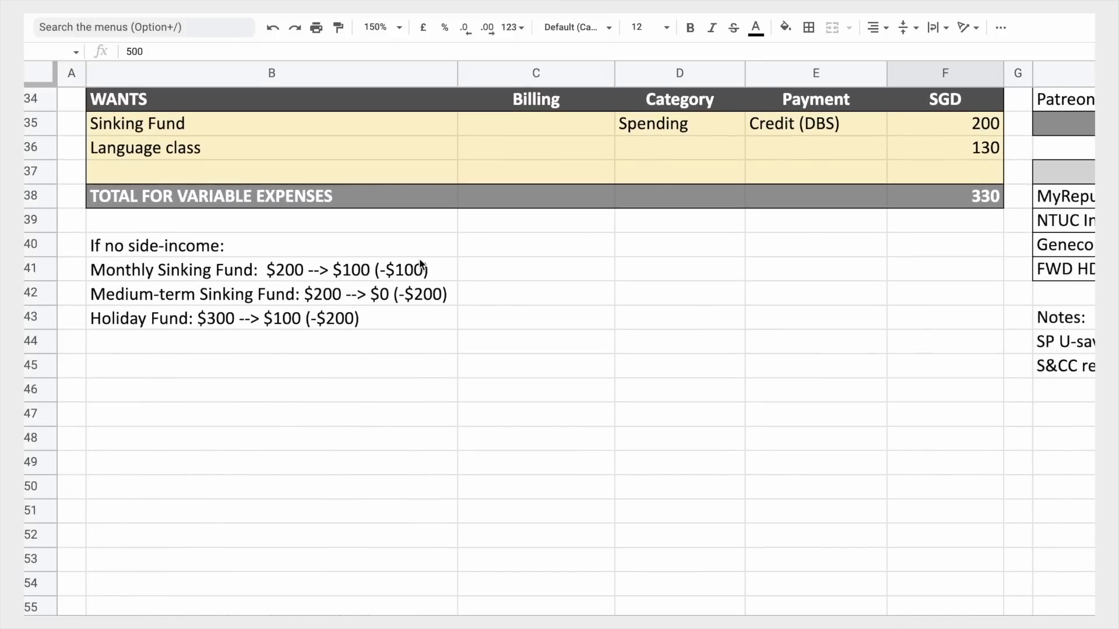
left_click(452, 279)
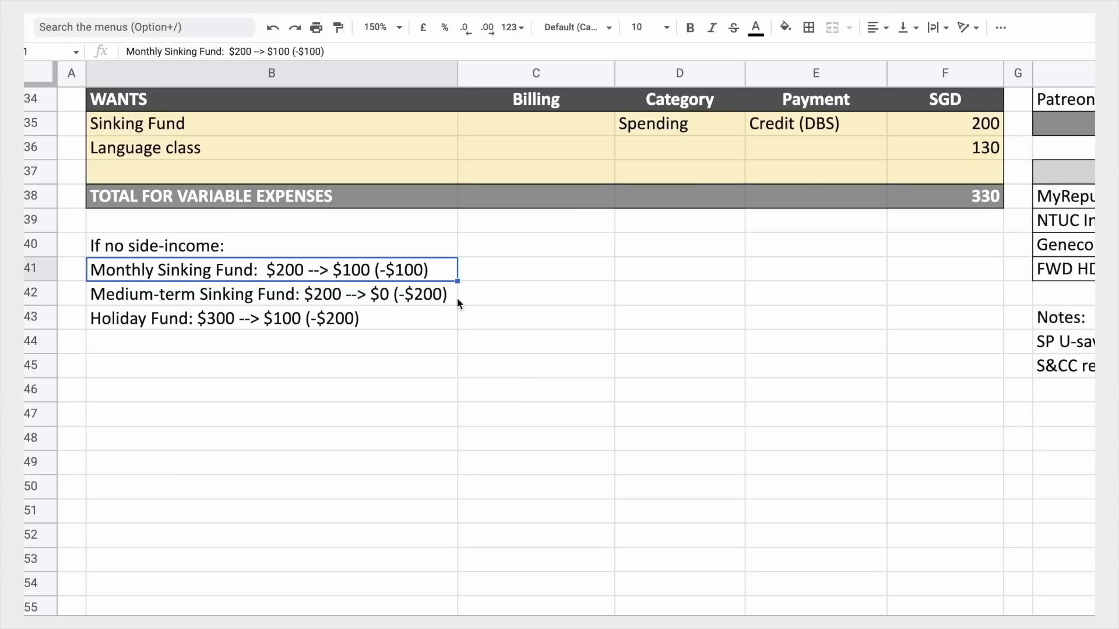
left_click(454, 297)
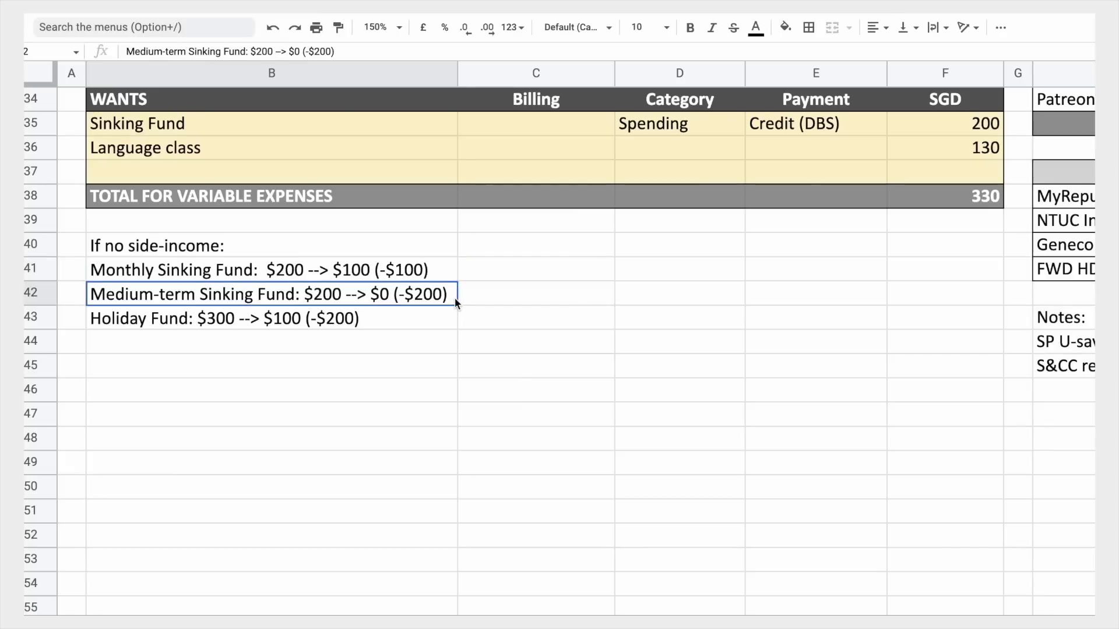
left_click(450, 322)
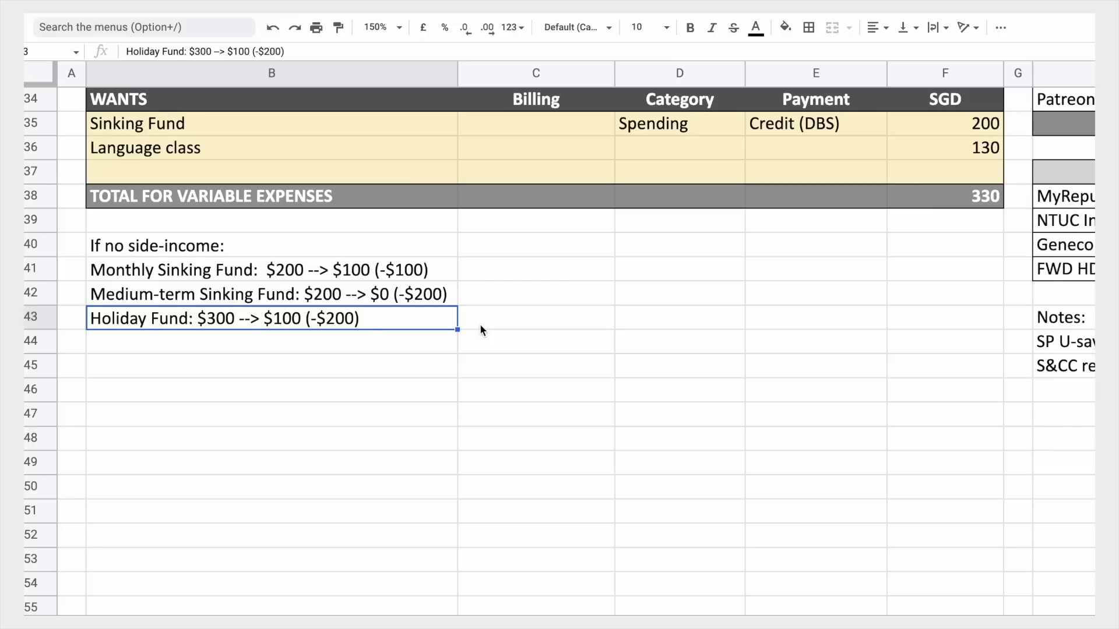
Step: Examine each amount in the INVESTMENTS table: DBS Invest-Saver STI-ETF, StashAway S&P 500 (SRS) and PRUWealth
scroll(480, 329, "up", 6)
scroll(481, 329, "right", 10)
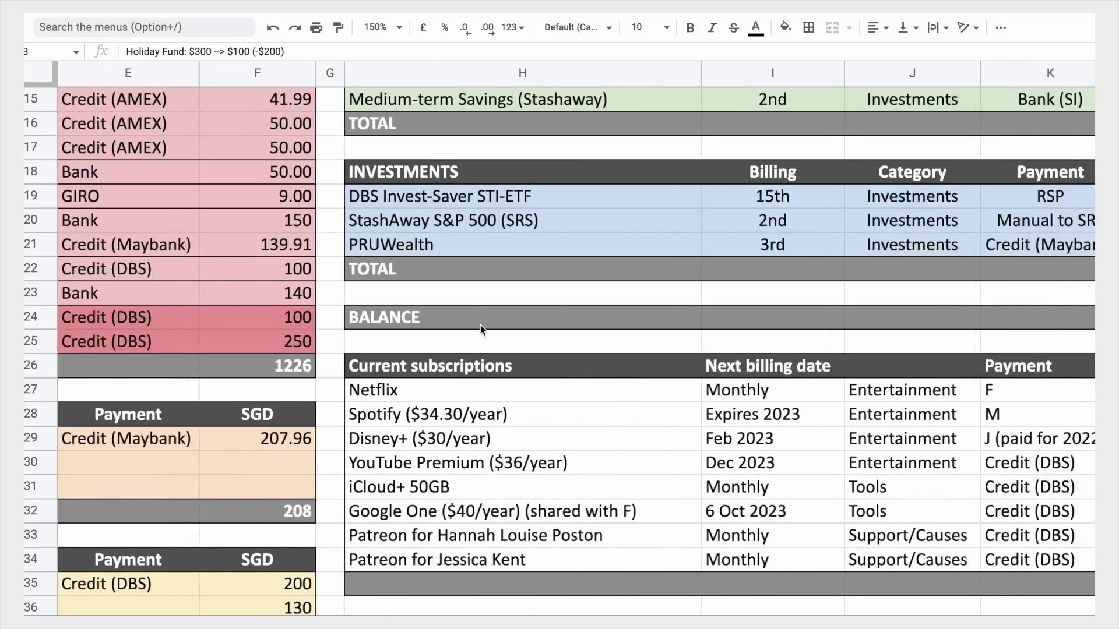
scroll(480, 329, "down", 2)
scroll(481, 329, "down", 1)
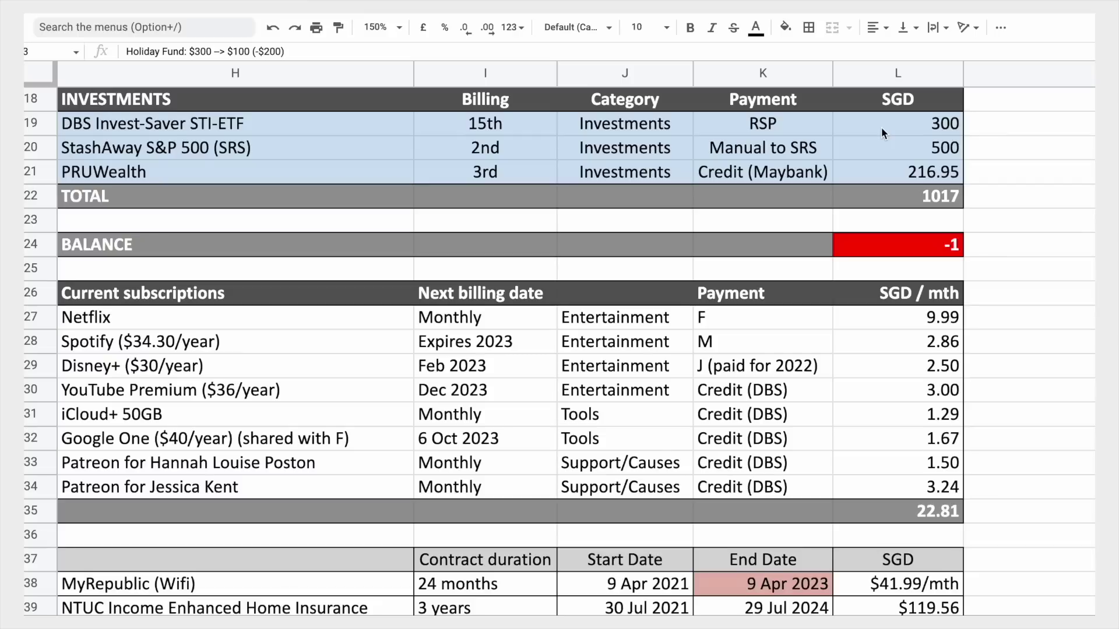
scroll(881, 127, "left", 1)
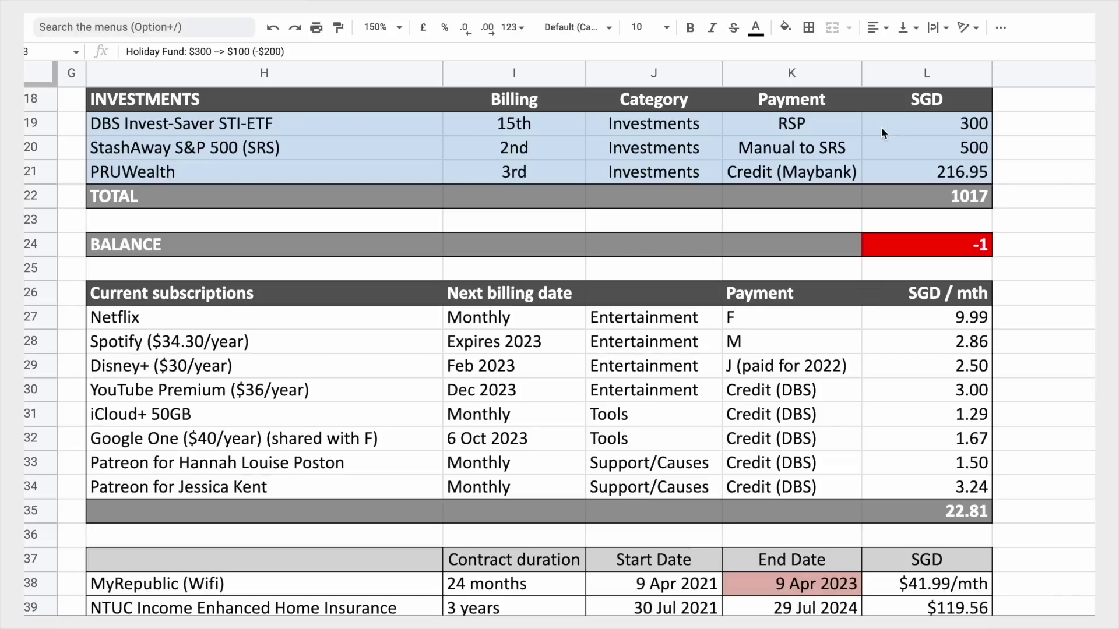
left_click(881, 127)
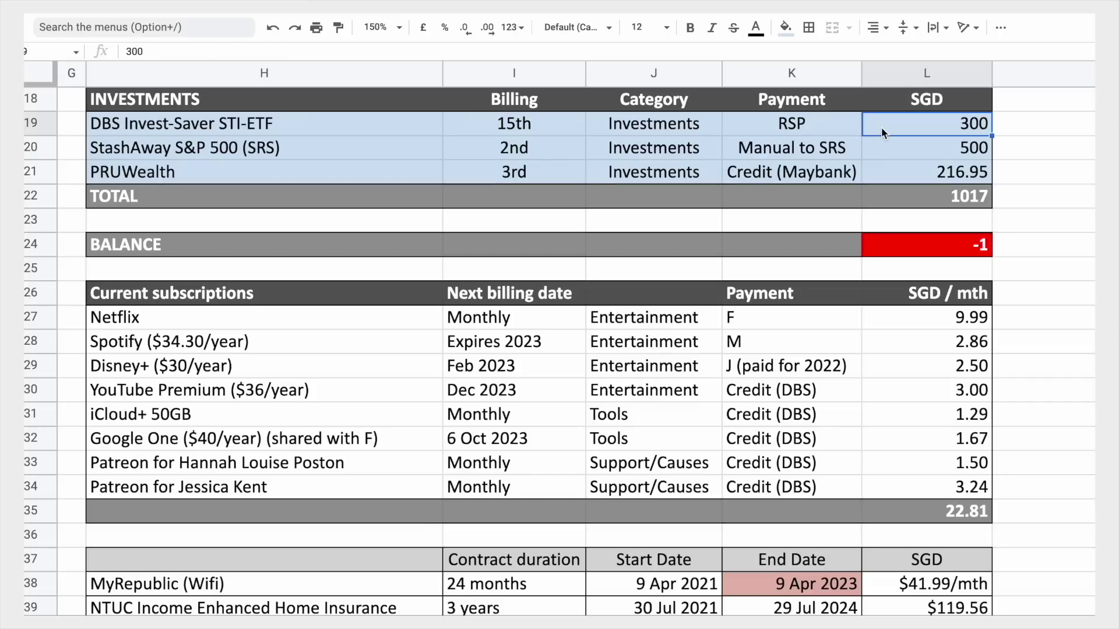
left_click(885, 150)
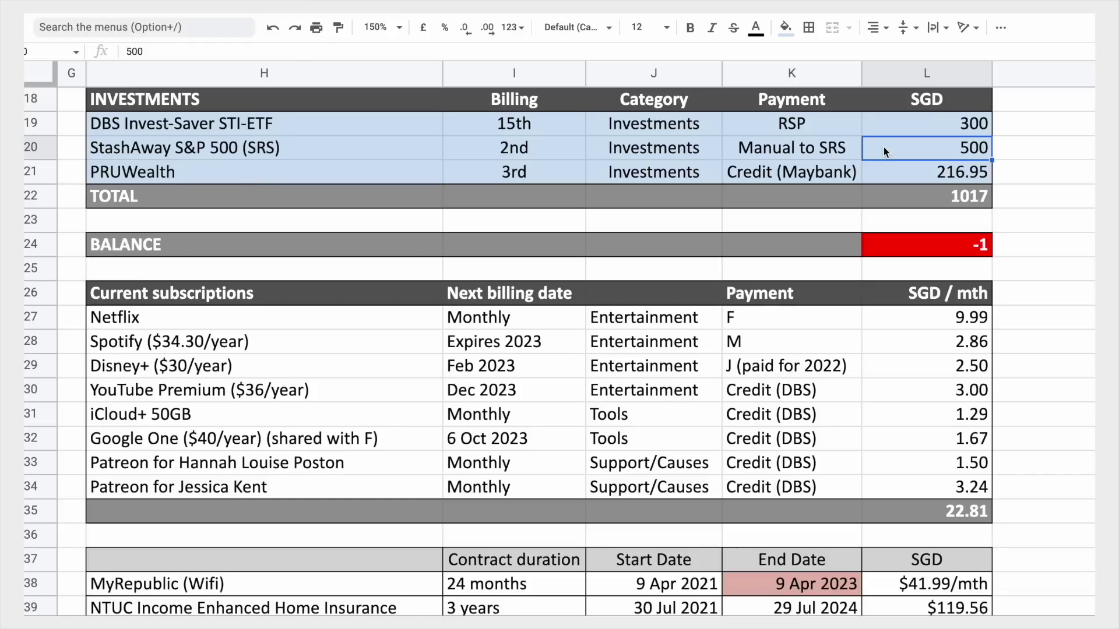
left_click(885, 175)
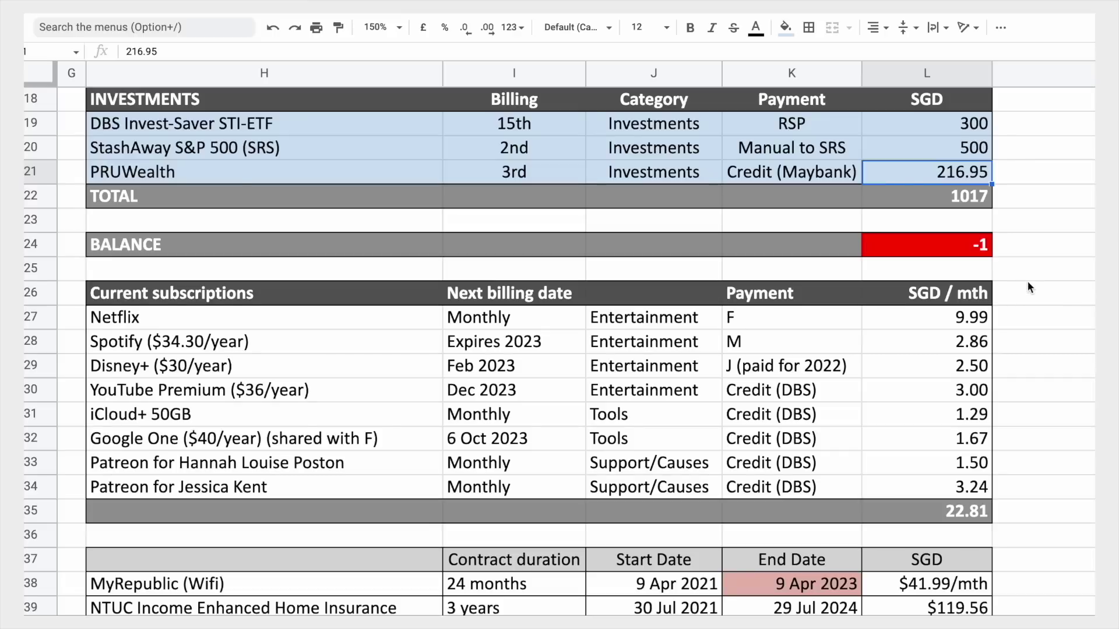
Step: Examine the Current subscriptions list, the contract duration table and the notes beneath it
scroll(1027, 284, "down", 5)
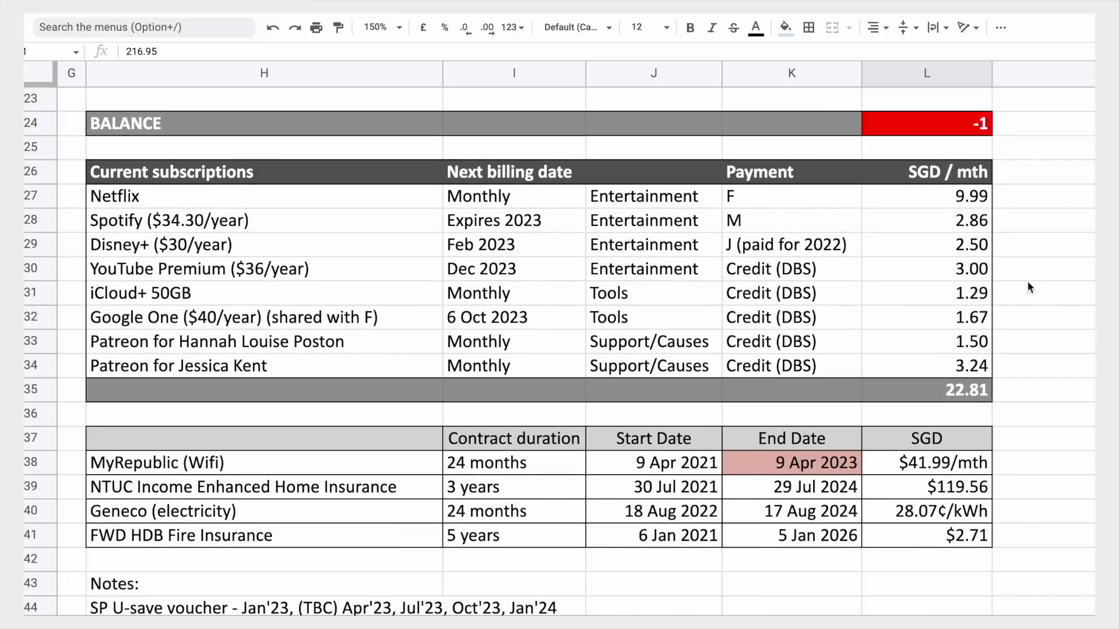
scroll(1028, 286, "down", 2)
scroll(1029, 286, "down", 1)
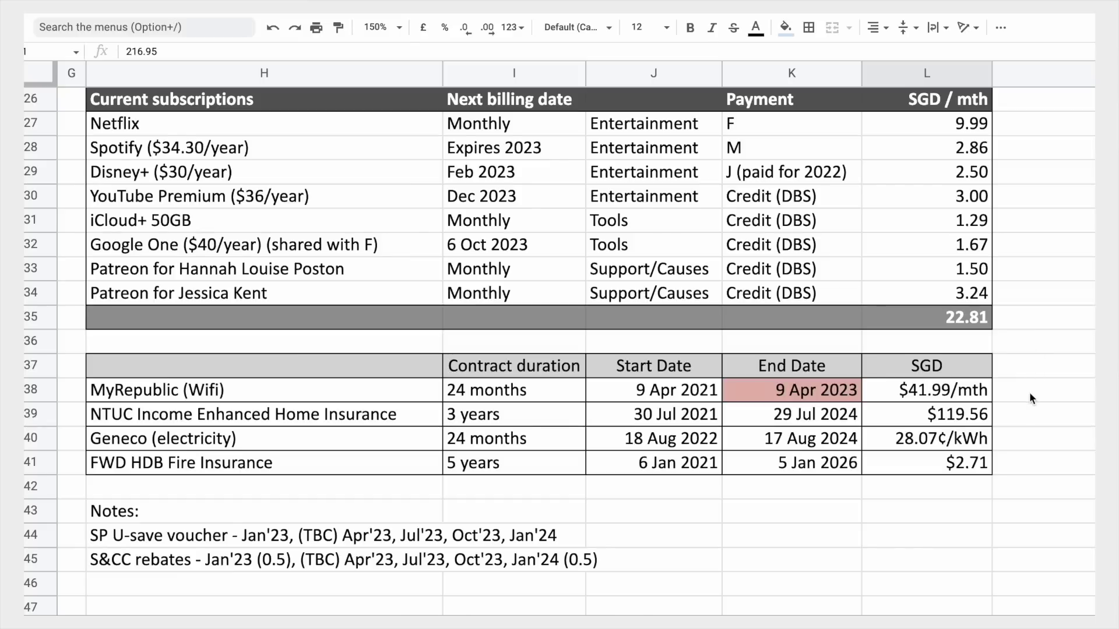
Step: Examine the Actual % values from Needs to Investments in the Allocation Rule table
scroll(1029, 392, "up", 10)
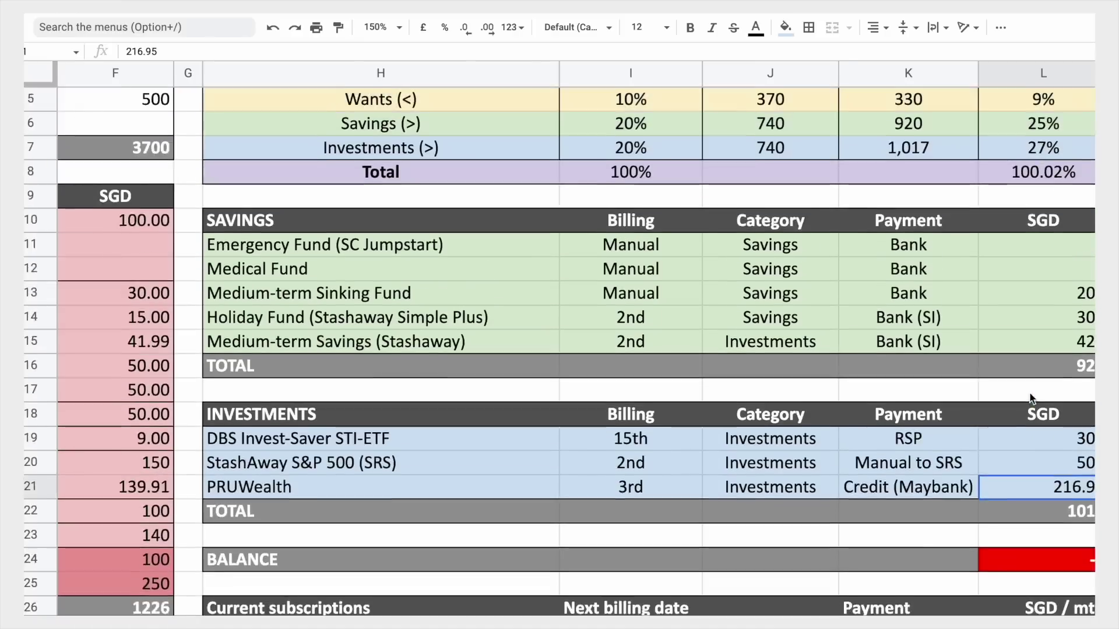
scroll(1031, 399, "right", 2)
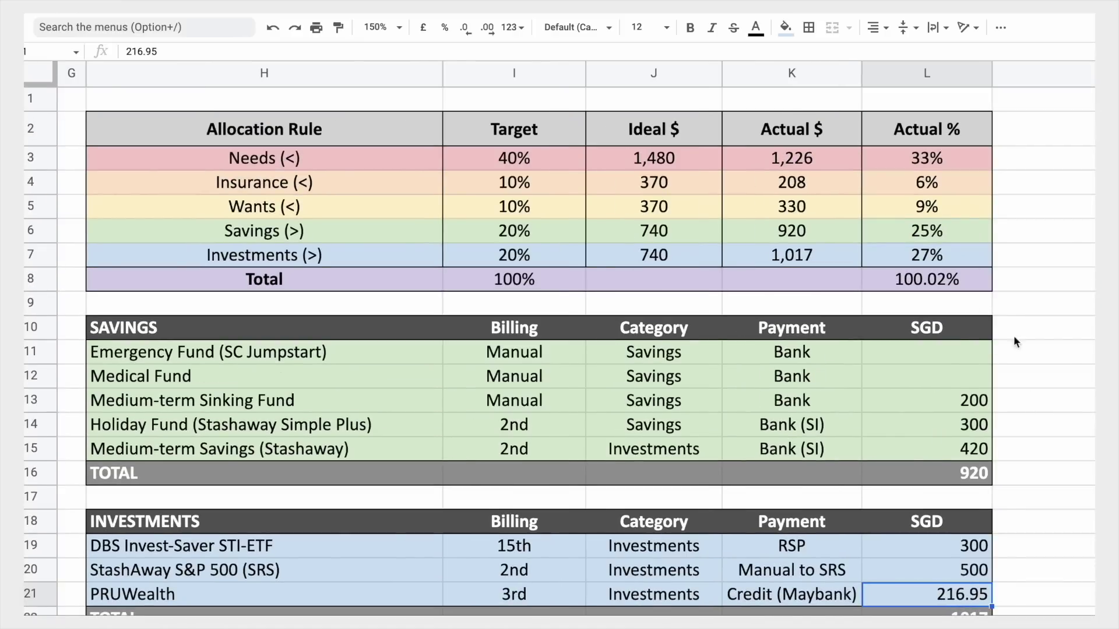
left_click(969, 159)
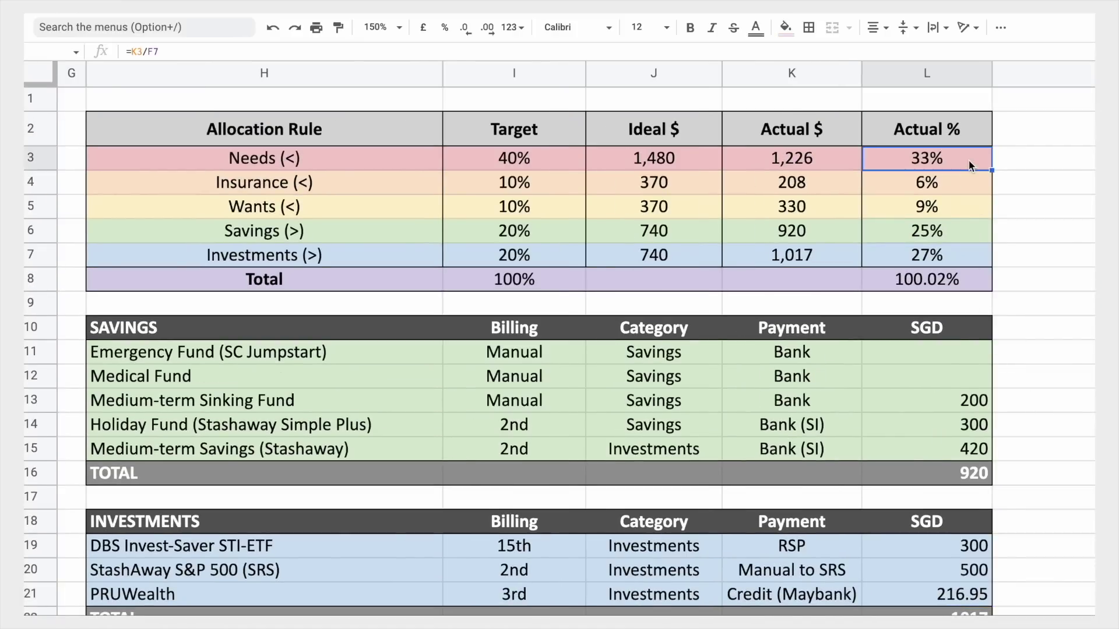
left_click_drag(970, 163, 972, 259)
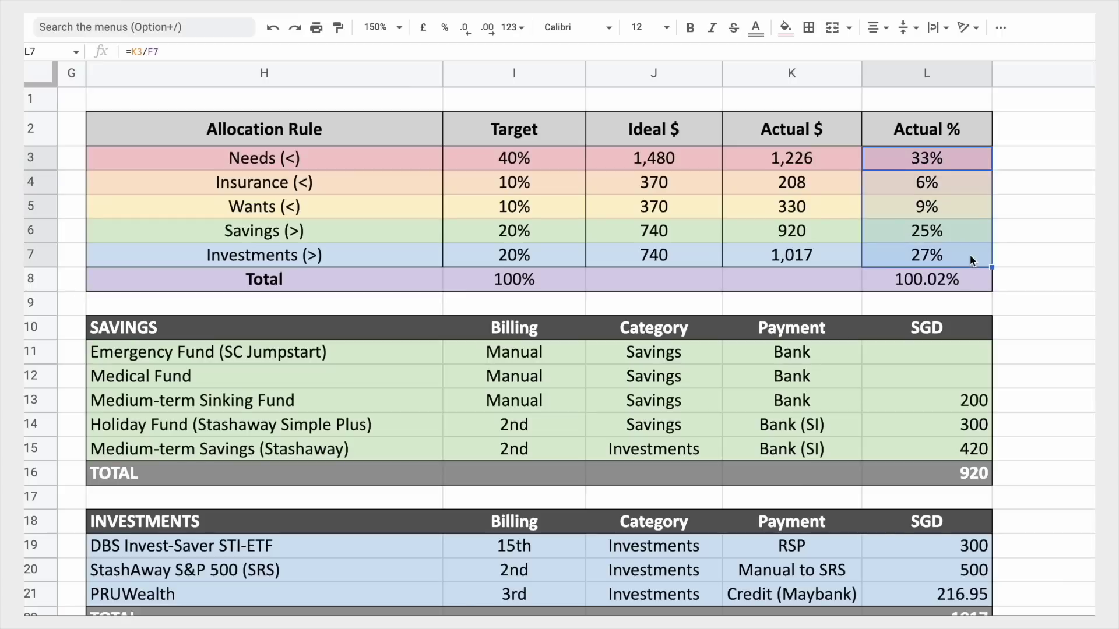
left_click(1024, 218)
left_click(976, 164)
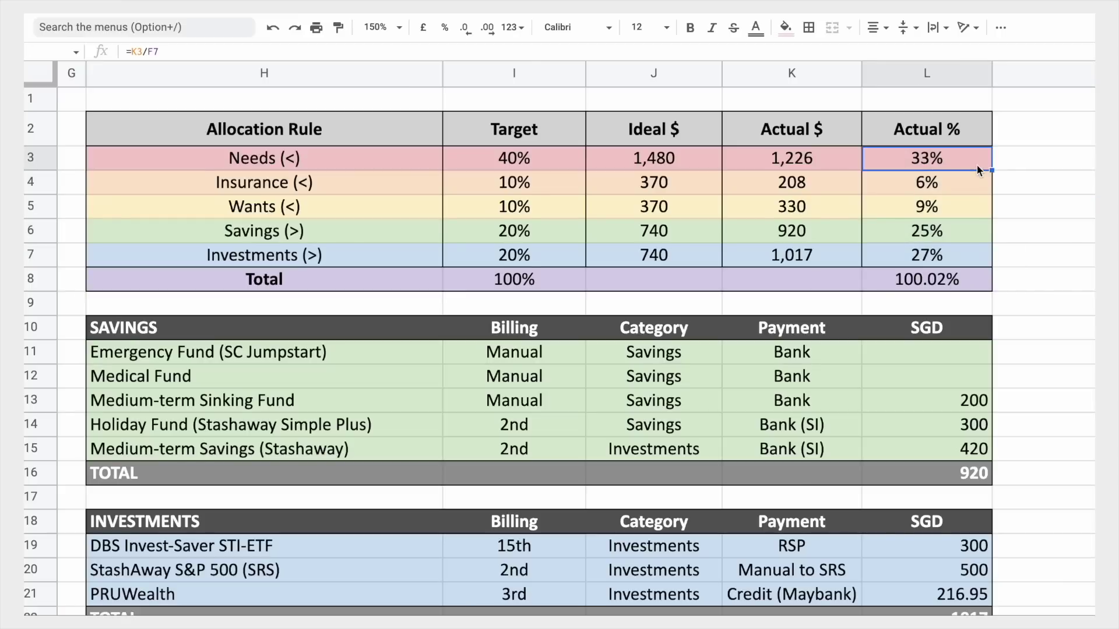
Step: Set the House mortgage cash top-up amount to 900 and check the Allocation Rule table
scroll(685, 316, "left", 9)
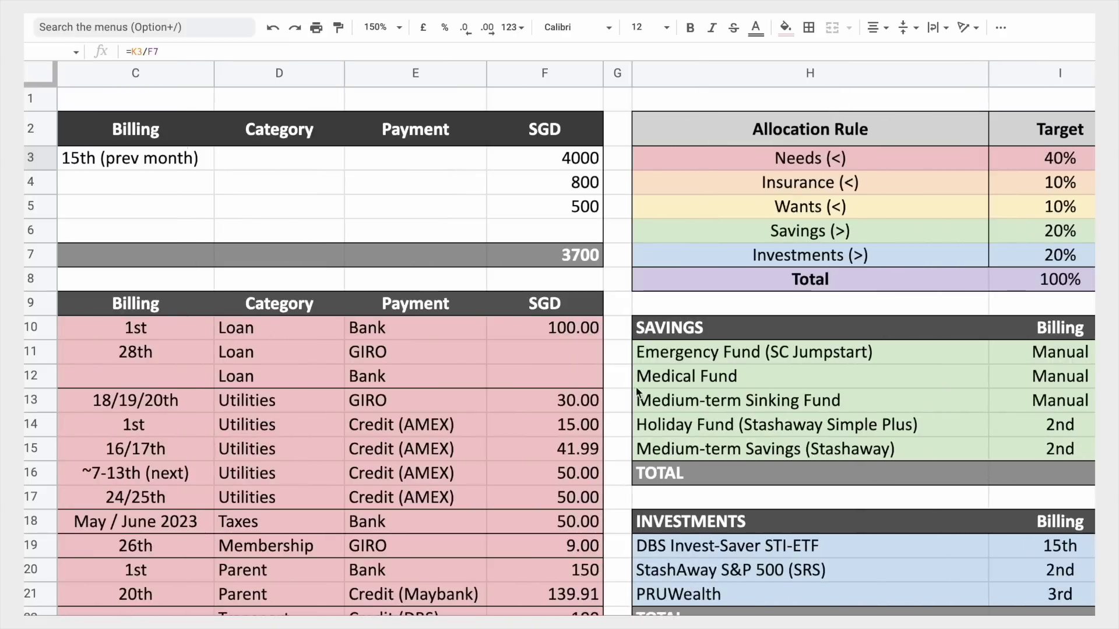
left_click(581, 356)
type("900")
key("Return")
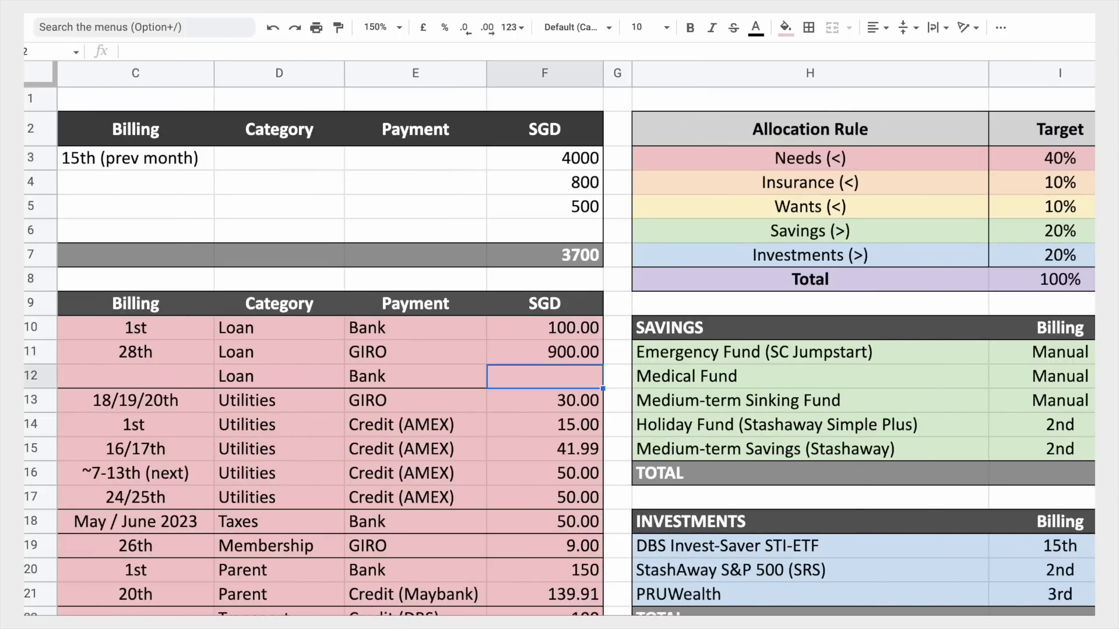
scroll(582, 356, "right", 6)
scroll(582, 356, "right", 2)
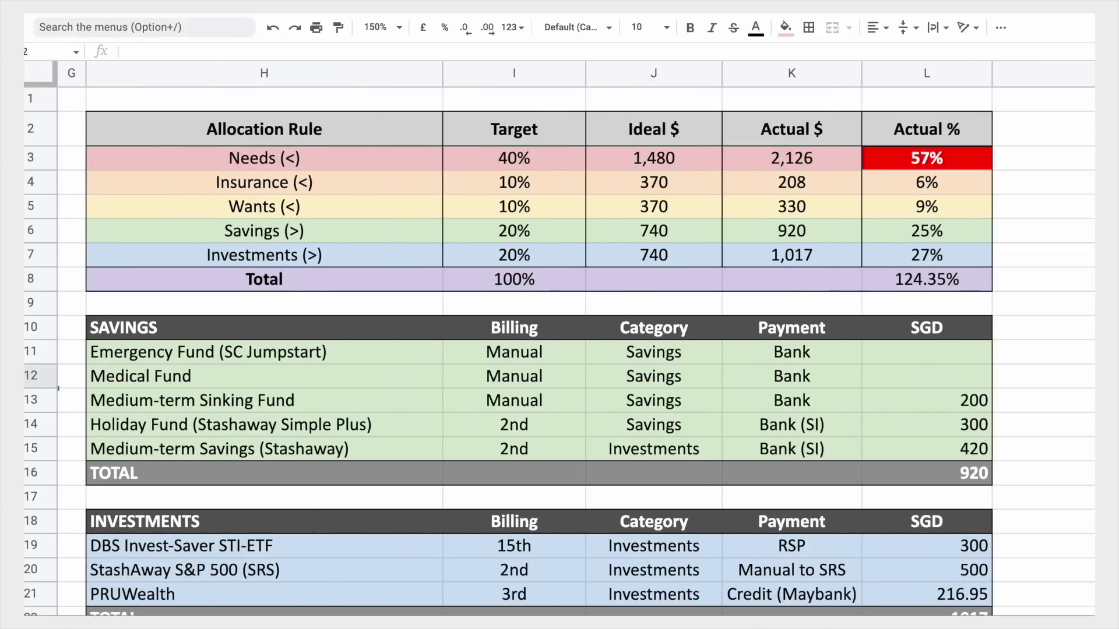
Step: Clear the Holiday Fund (Stashaway Simple Plus) amount in the SAVINGS table
left_click(980, 360)
left_click(975, 419)
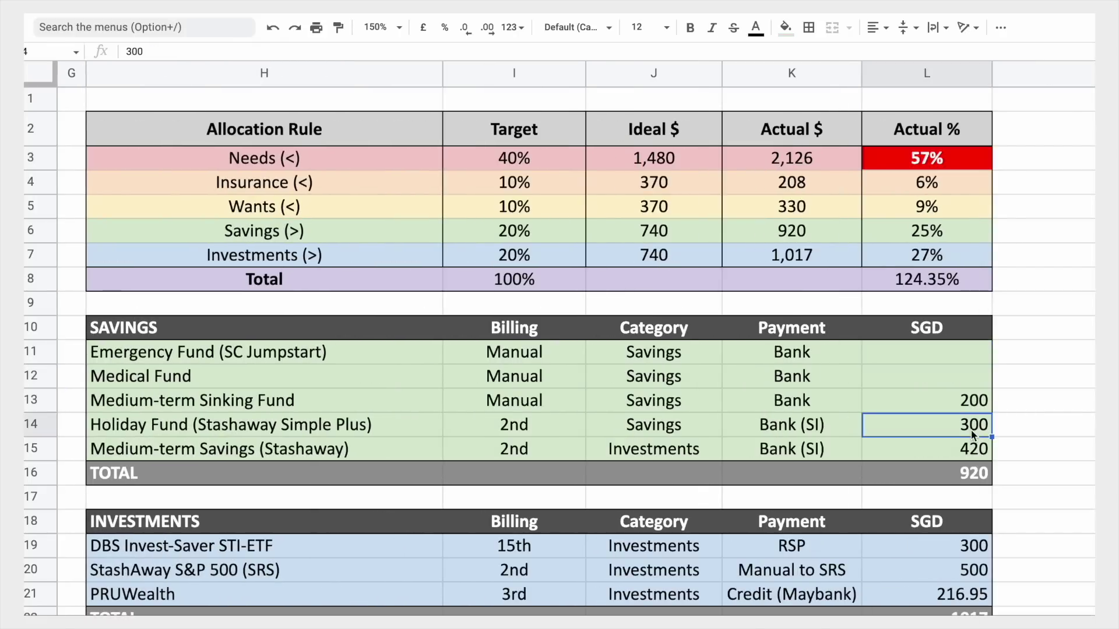
key("Delete")
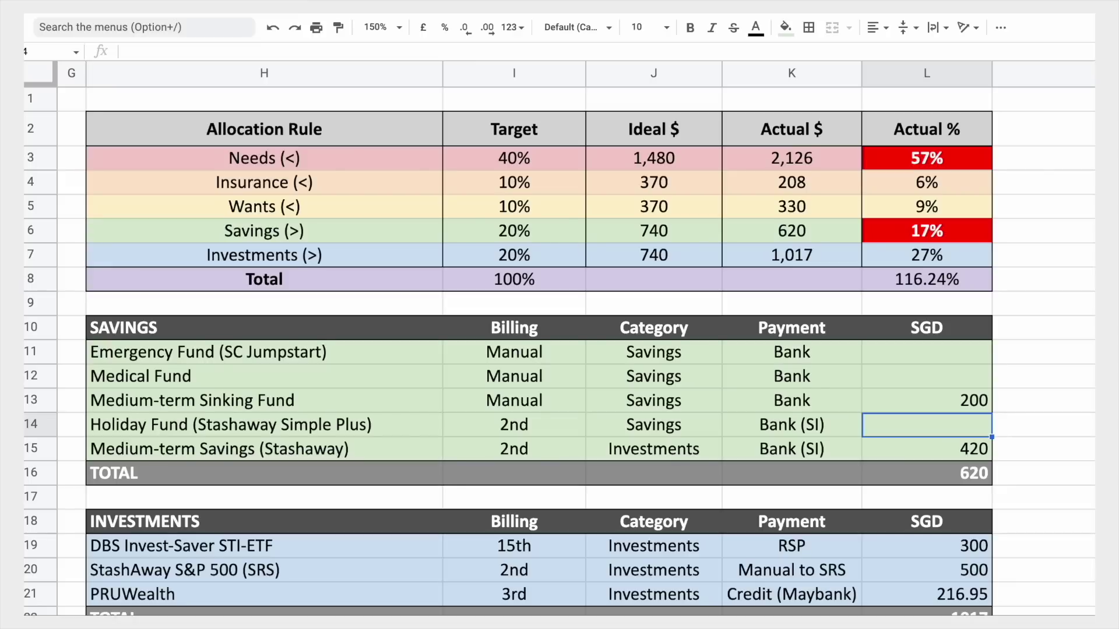
Step: Check the Actual % cells for Needs and Savings and view the conditional format rules applied to the Savings percentage
left_click(959, 166)
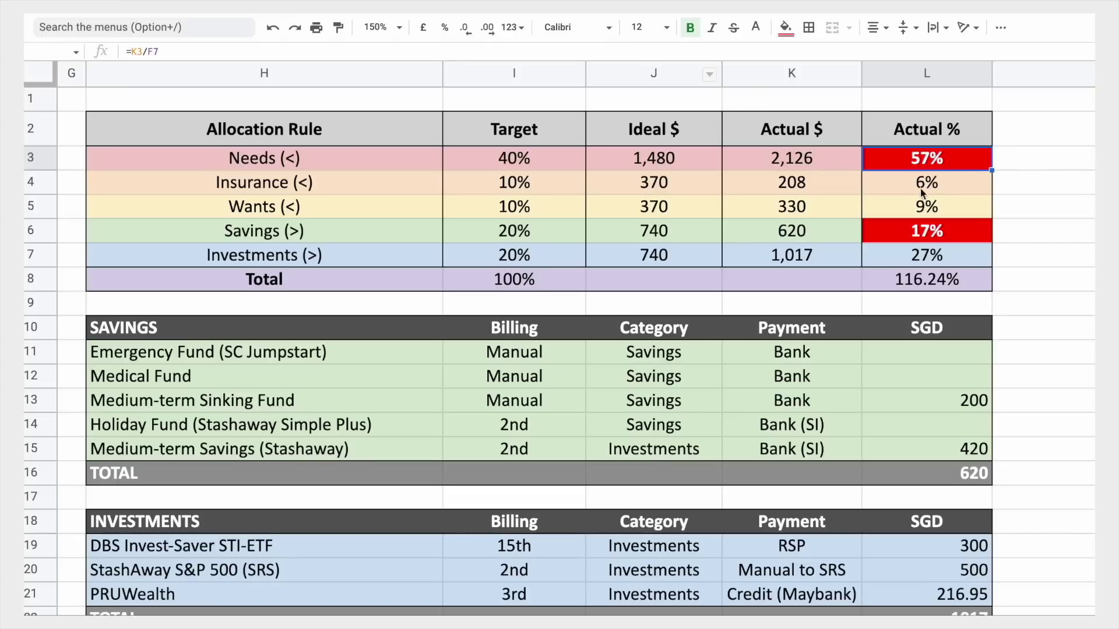
left_click(970, 229)
left_click(785, 27)
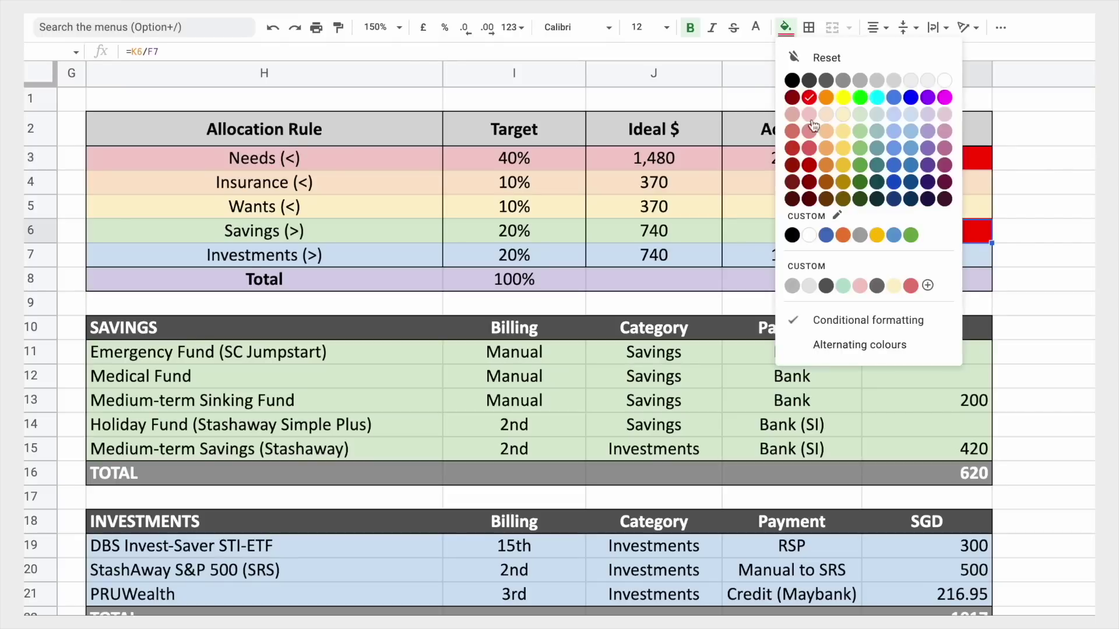
left_click(946, 321)
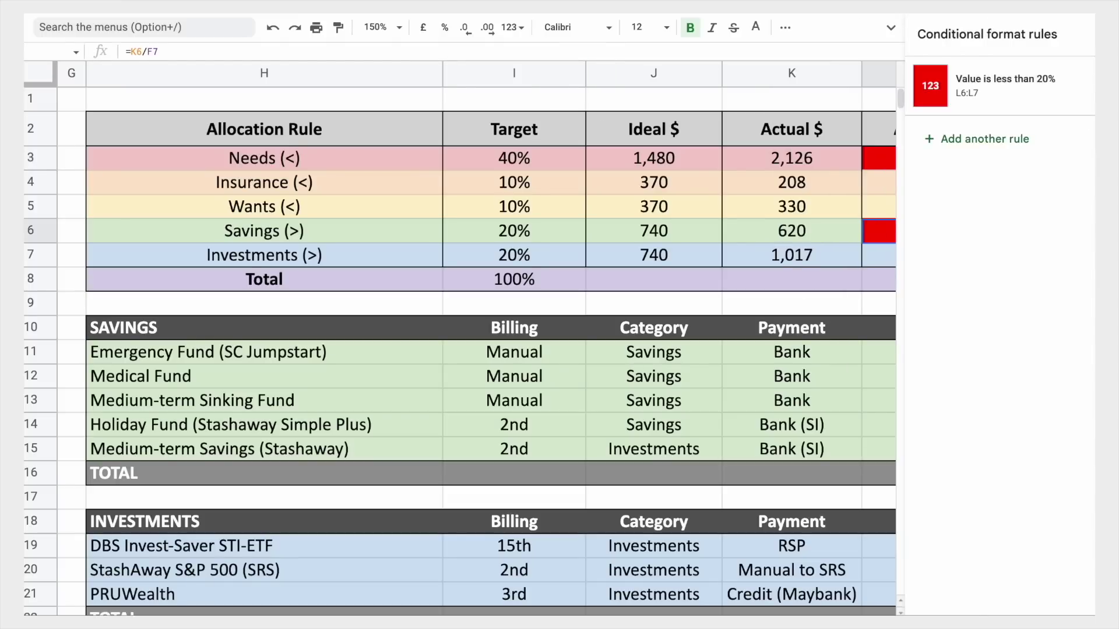
Step: Set the Holiday Fund amount to 300 and clear the House mortgage cash top-up amount
left_click(974, 427)
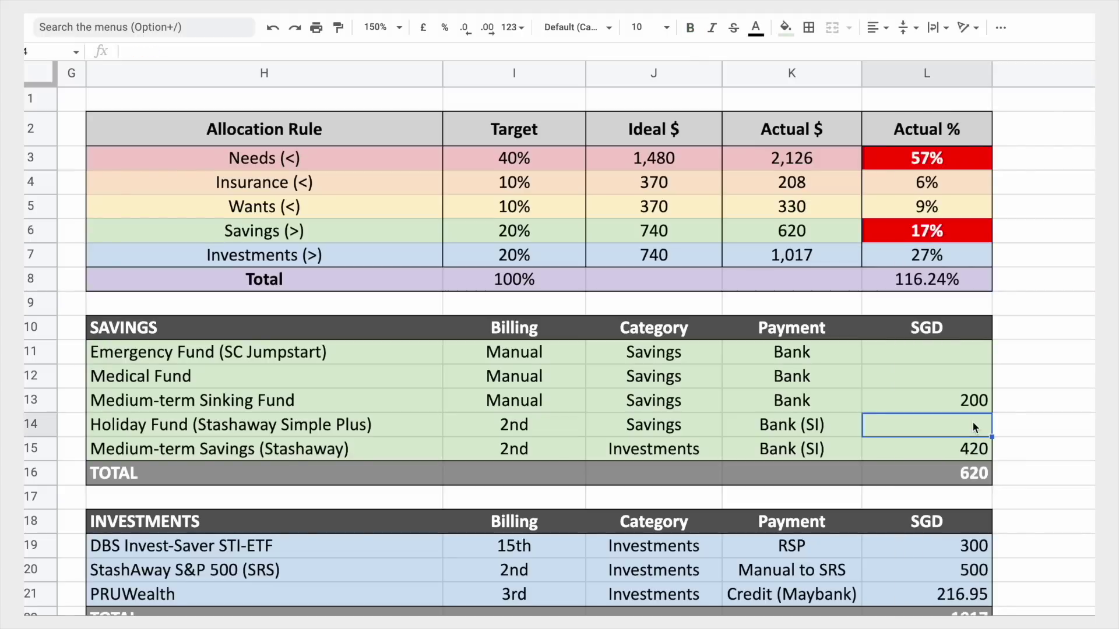
type("300")
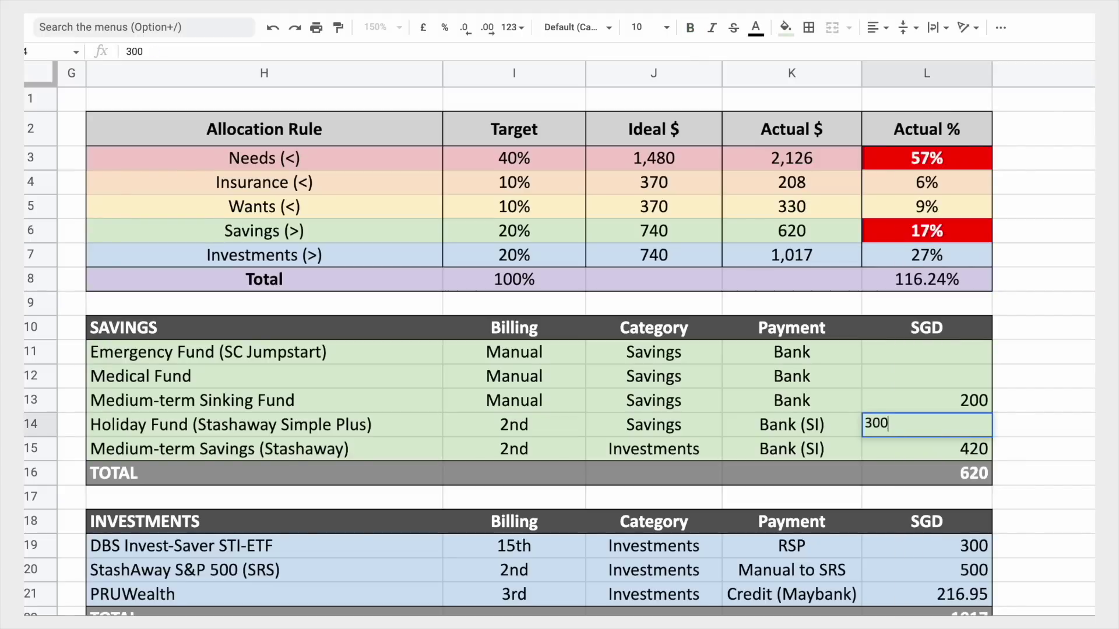
key("Return")
scroll(682, 362, "left", 5)
left_click(305, 356)
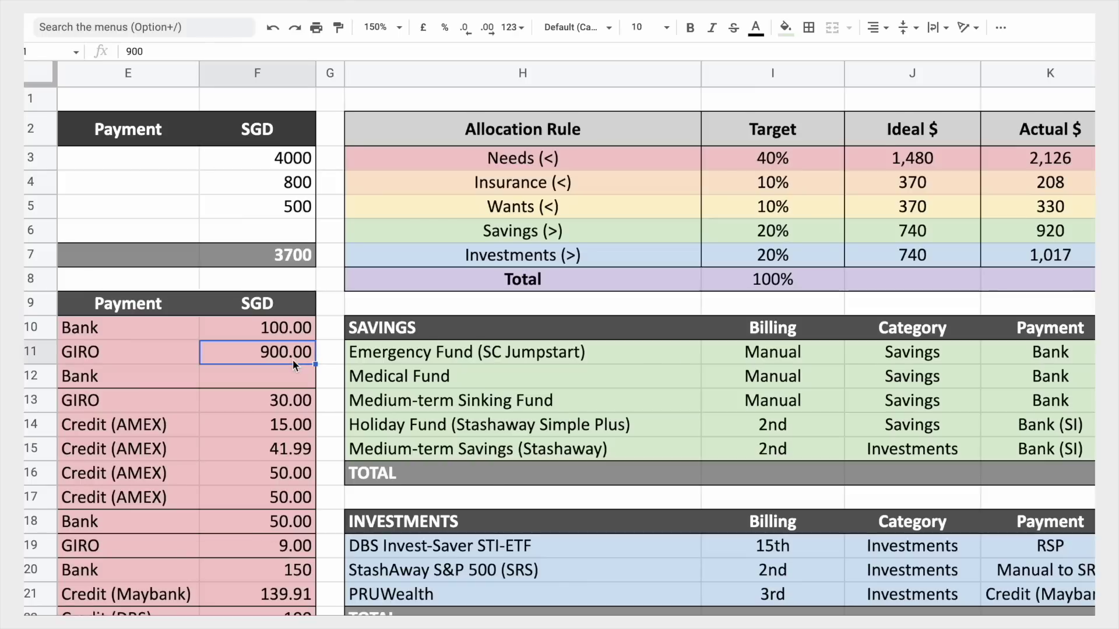
key("Delete")
scroll(274, 263, "right", 3)
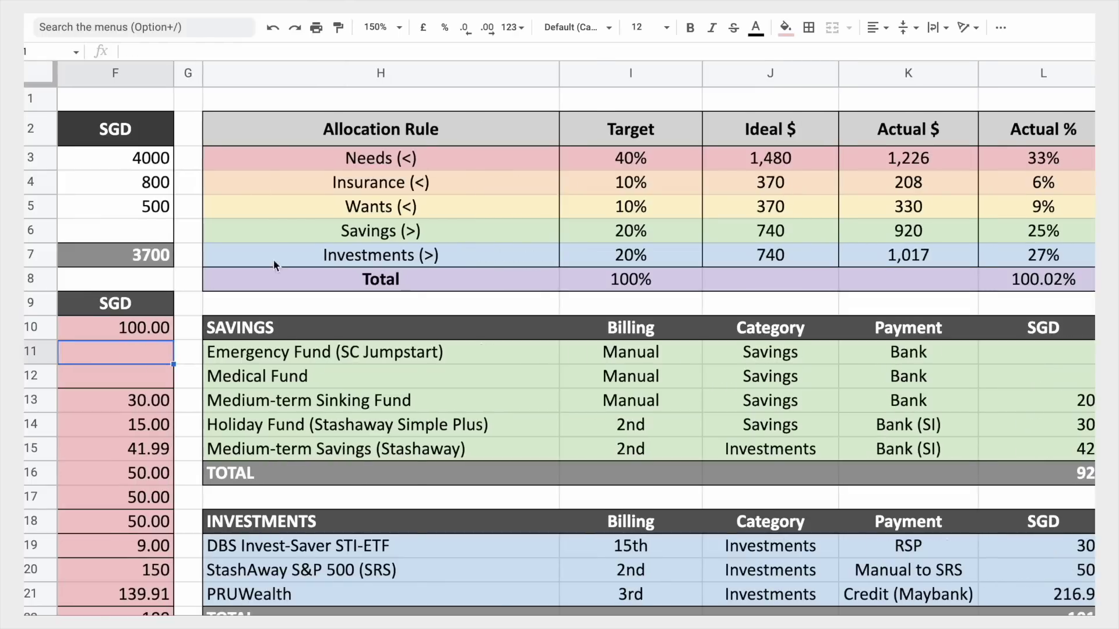
Step: Set the sheet's zoom level to 85%
left_click(376, 27)
type("85")
key("Return")
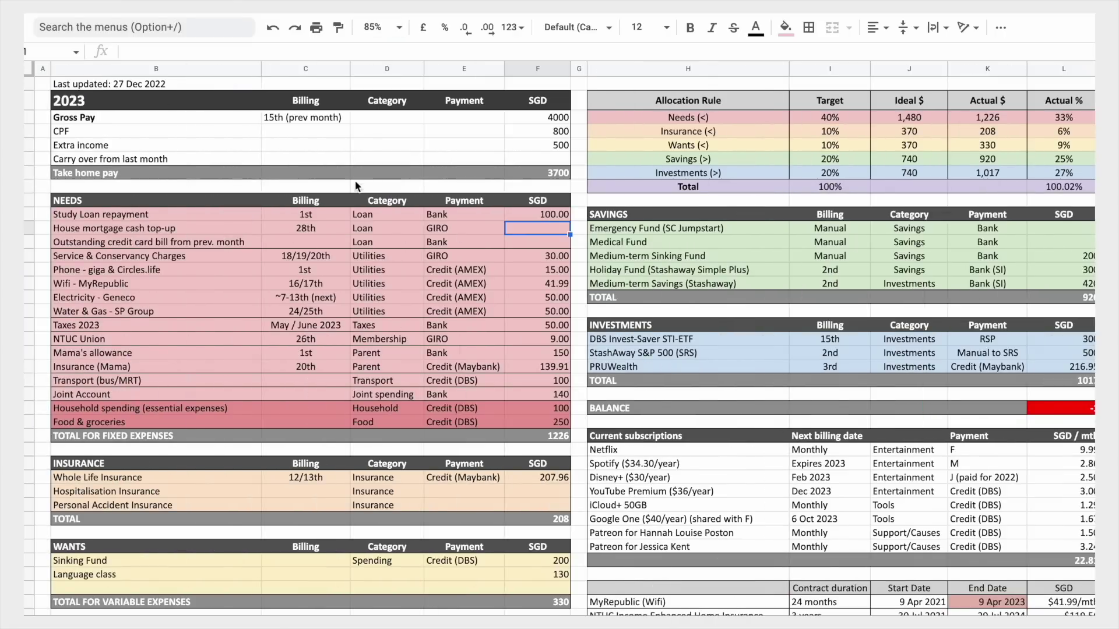
Step: Go to the Net Worth sheet and examine its assets, liabilities, finance ratios and Net Worth Growth chart
left_click(579, 84)
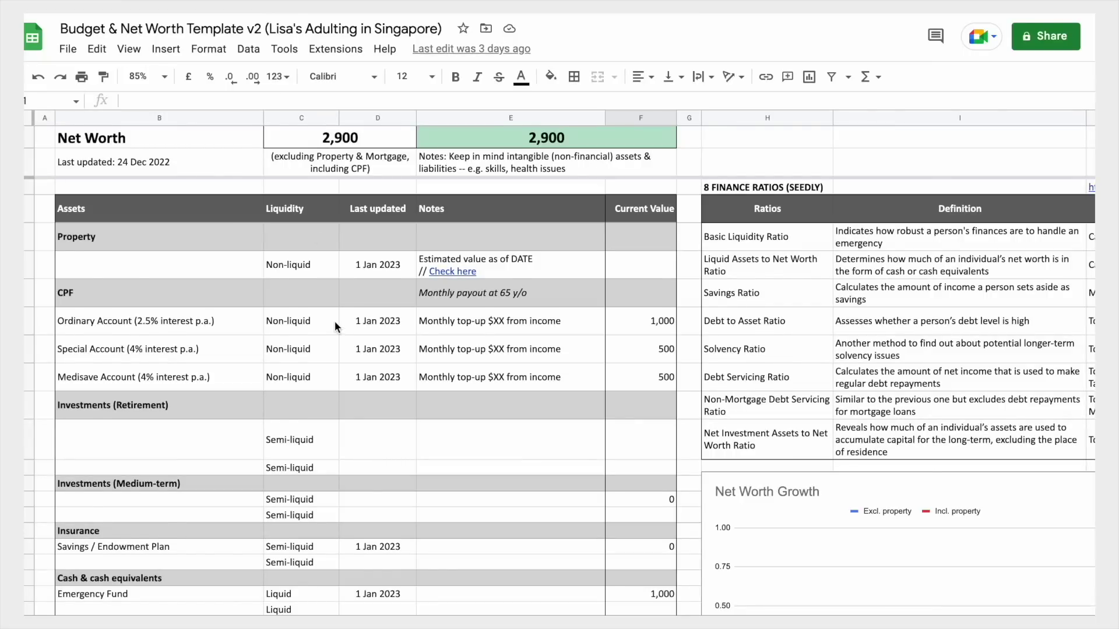
scroll(336, 326, "down", 5)
scroll(335, 325, "right", 4)
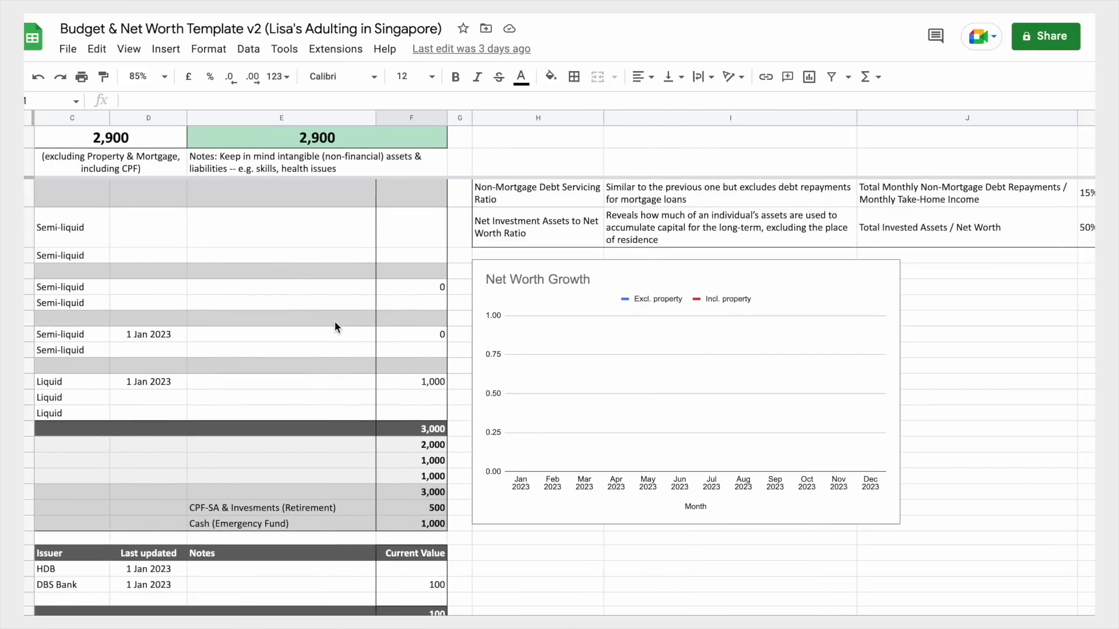
scroll(335, 327, "right", 2)
scroll(335, 325, "left", 6)
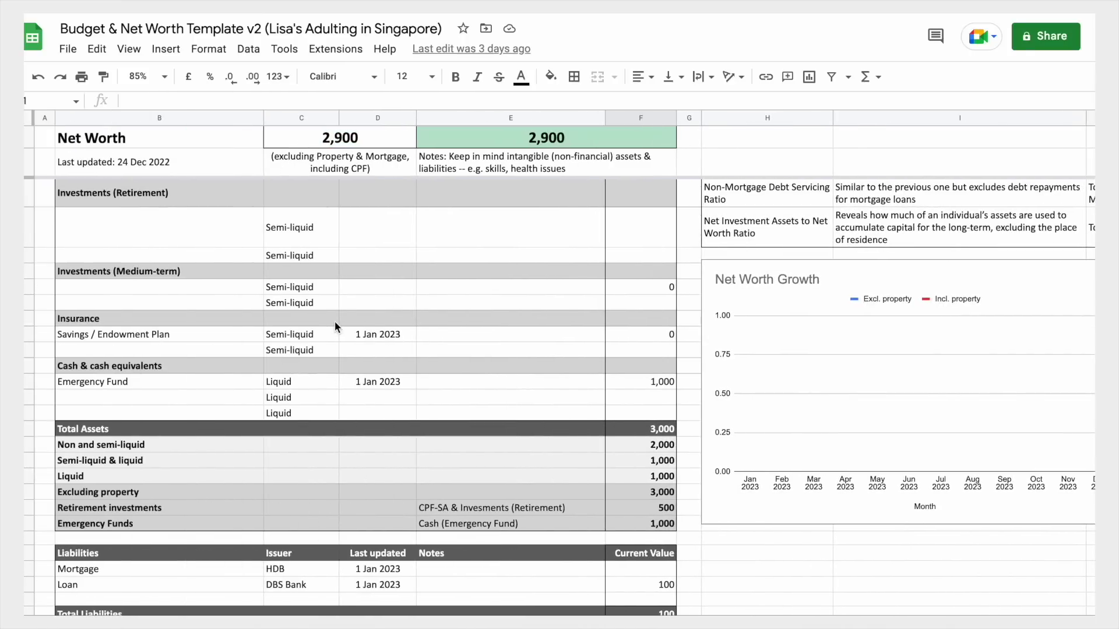
scroll(335, 325, "up", 5)
scroll(335, 327, "up", 1)
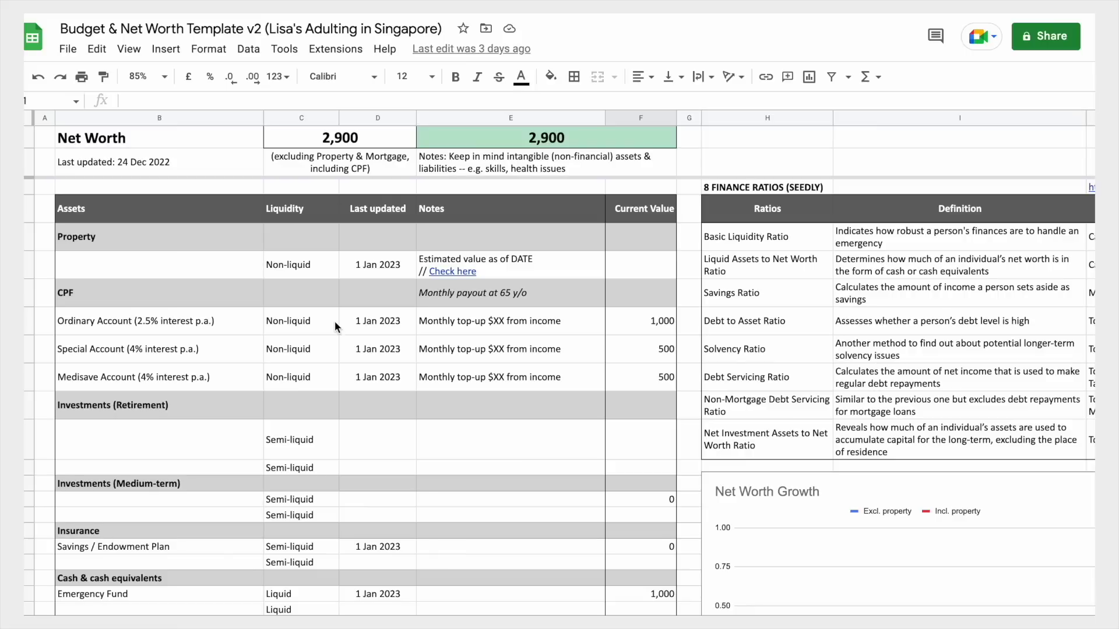